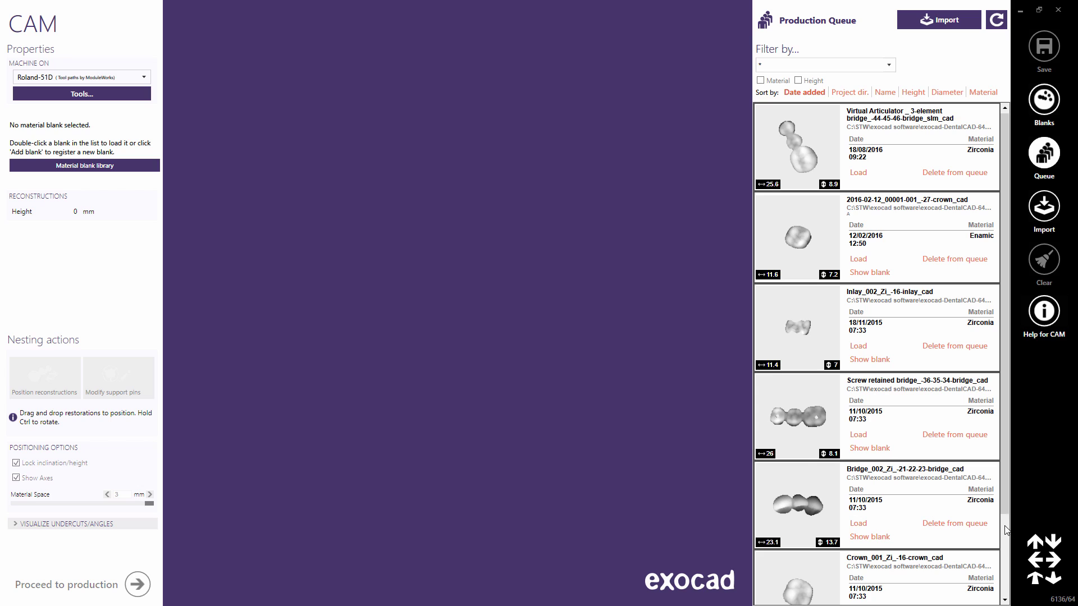
# Scroll the Production Queue and show the Blank Library listing PMMA1 and ZI1.
pyautogui.scroll(-1, 1008, 528)
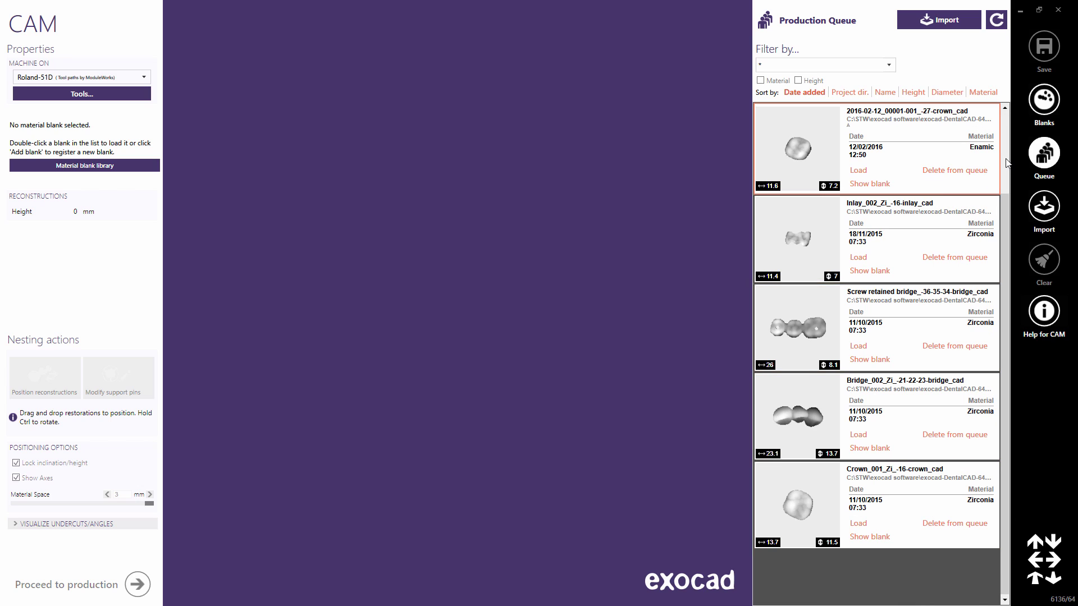
pyautogui.scroll(1, 1006, 162)
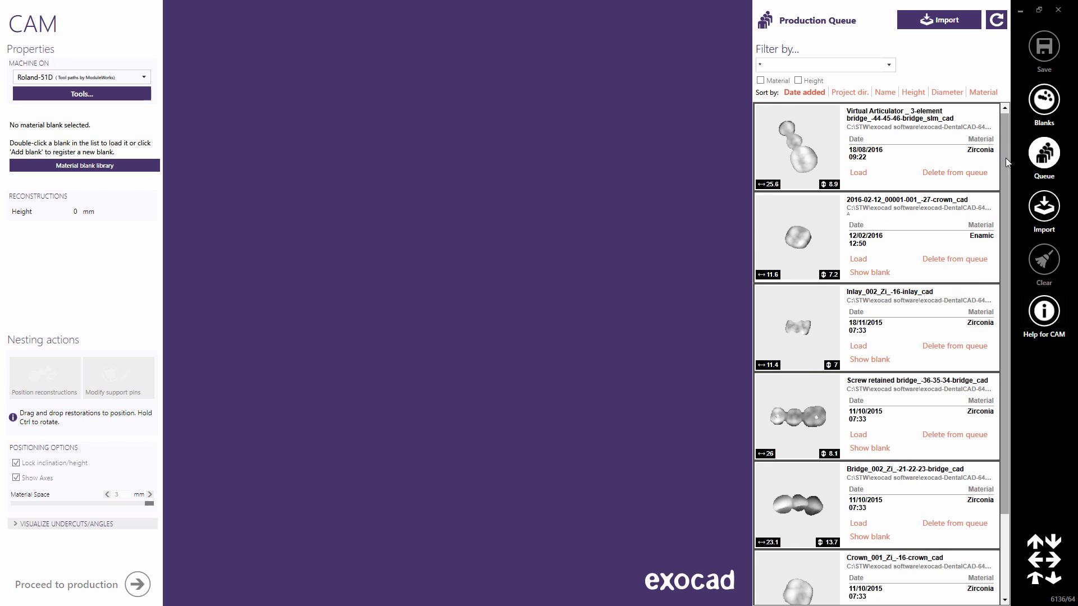
pyautogui.click(1045, 101)
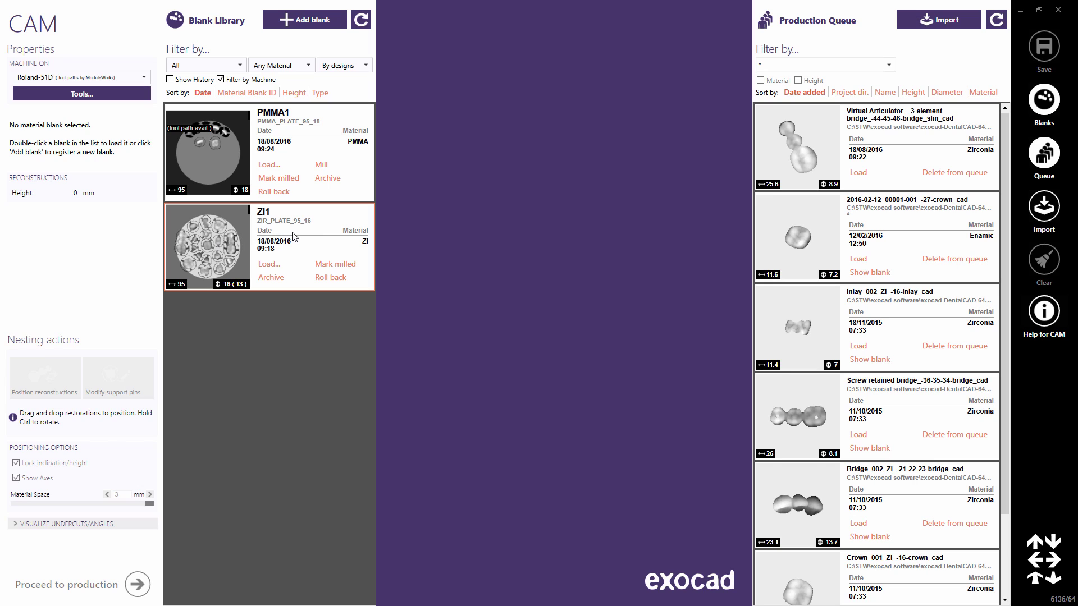
# Start a new blank registration with the blank list filtered to ZI material.
pyautogui.click(309, 21)
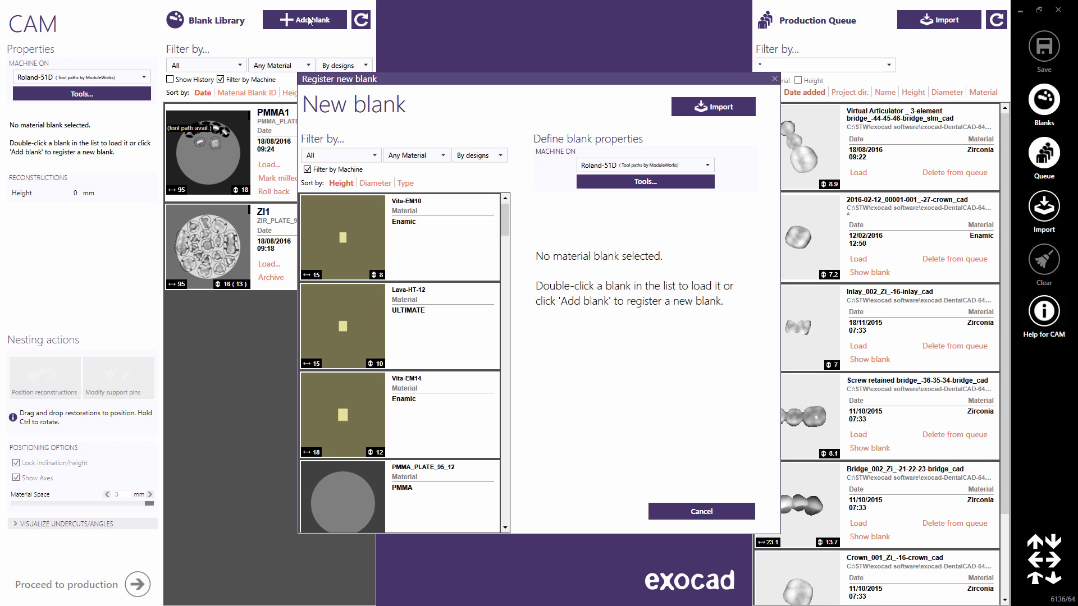
pyautogui.click(443, 157)
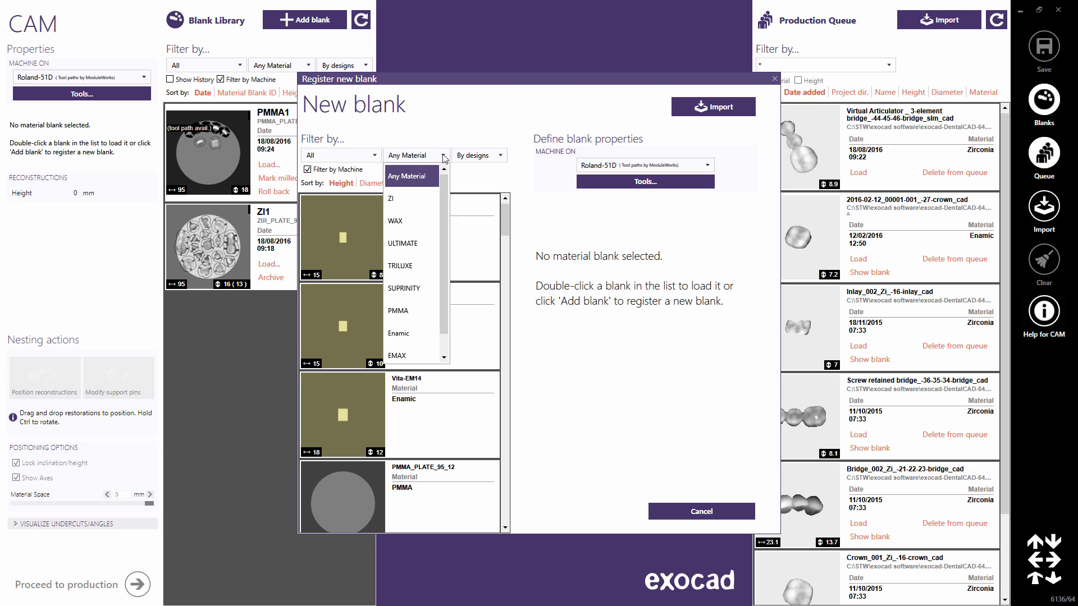
pyautogui.click(413, 199)
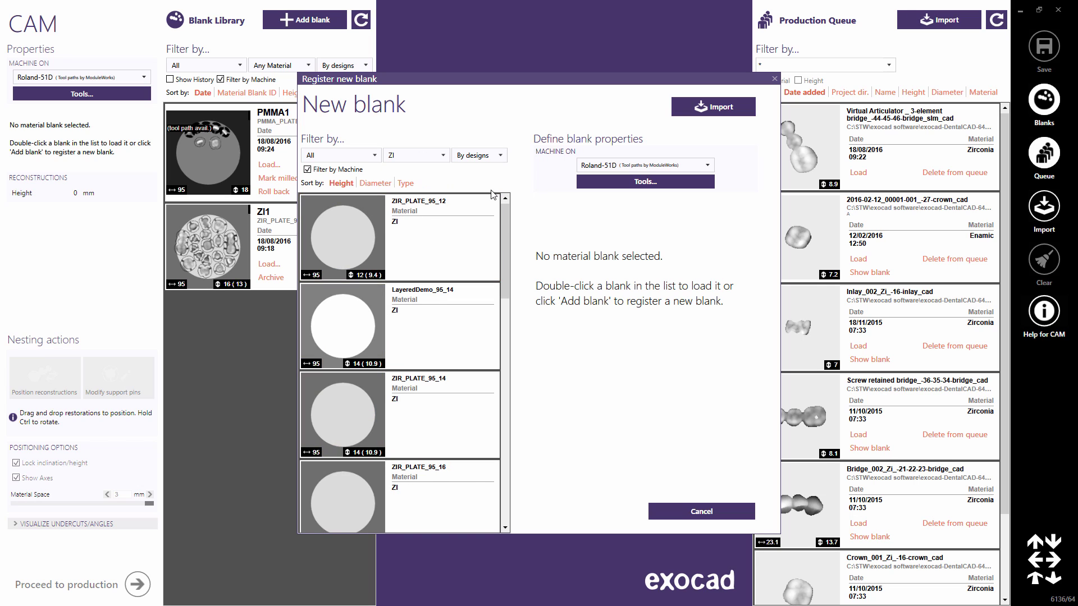
pyautogui.scroll(-1, 505, 242)
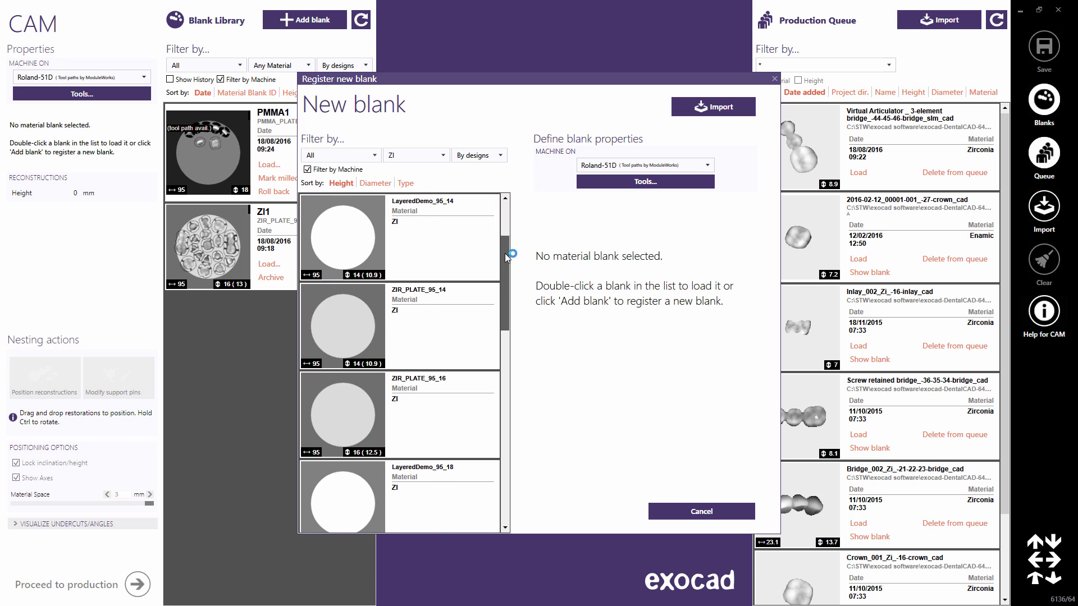
# Define blank ZI2 from ZIR_PLATE_95_14 with lot number 123456 and scale factor 1.2345.
pyautogui.doubleClick(354, 321)
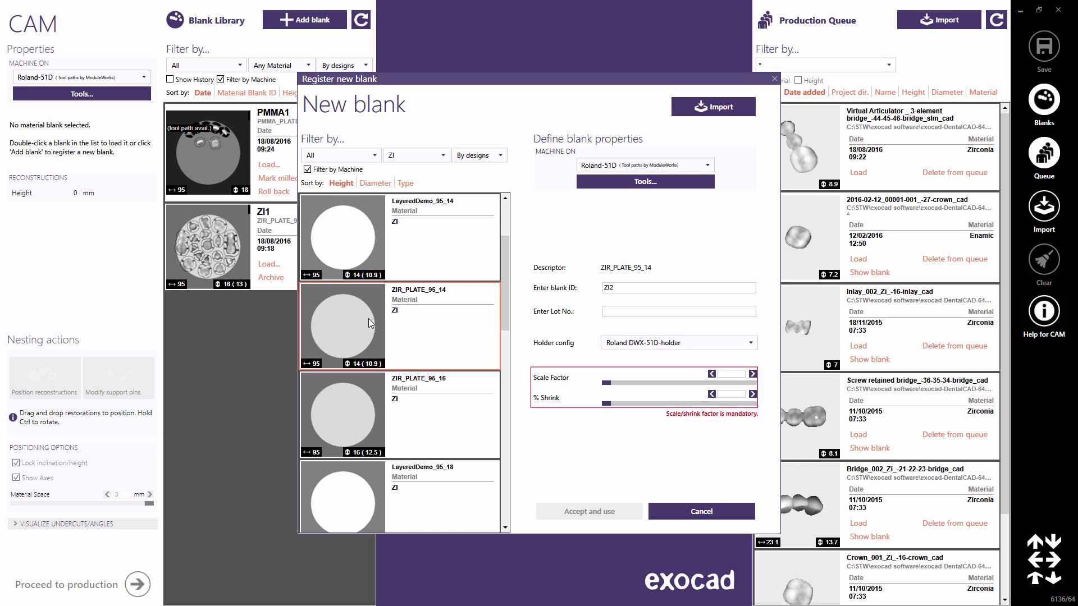
pyautogui.click(625, 287)
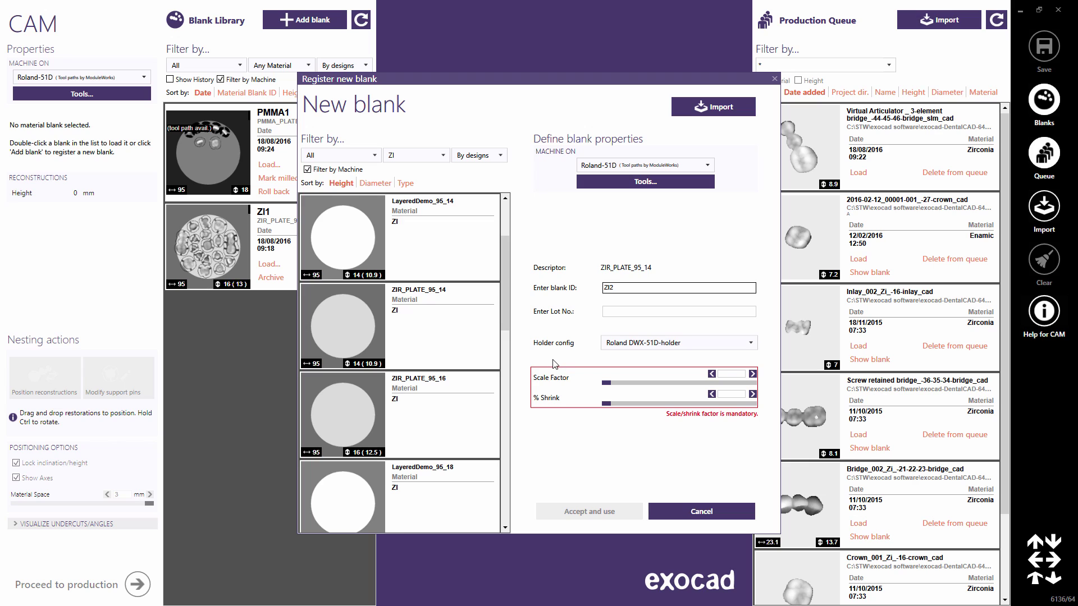
pyautogui.click(619, 312)
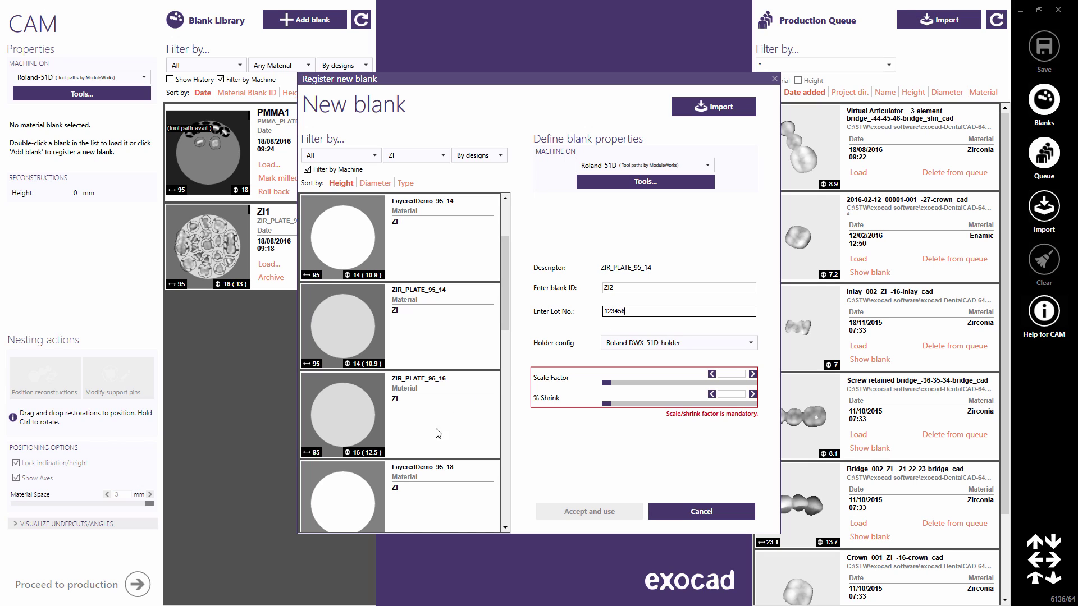
pyautogui.click(727, 374)
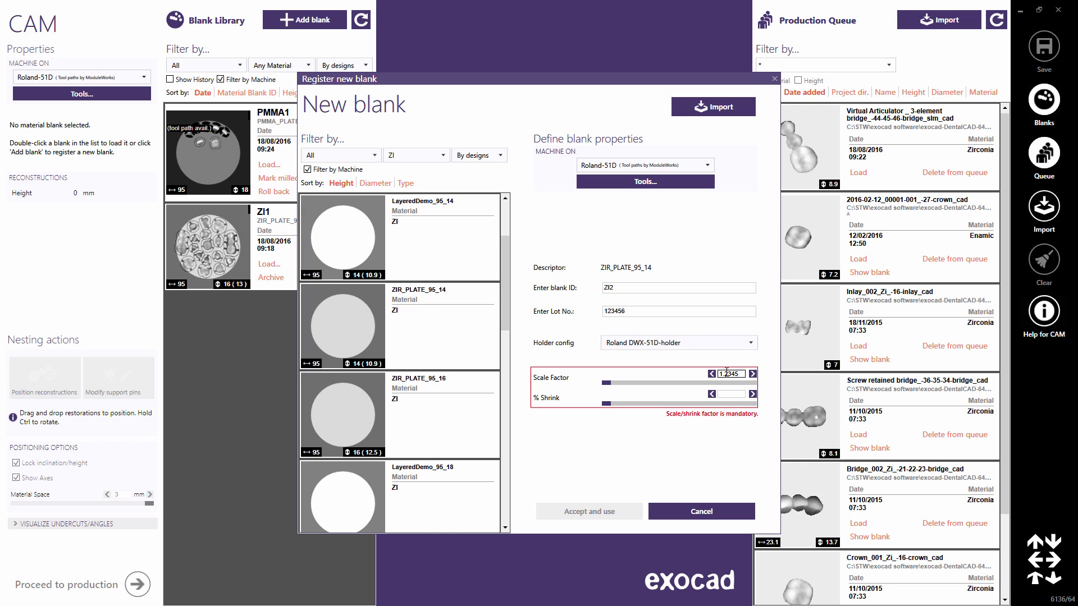
pyautogui.write('1.2345')
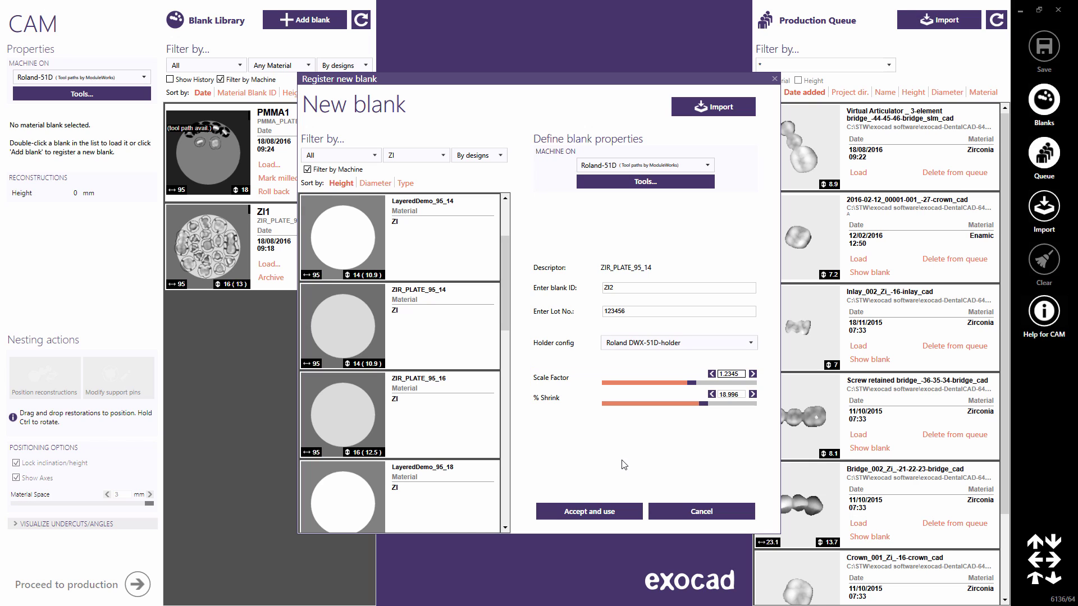
# Accept and use the ZI2 blank, filtering the queue by Material and Height.
pyautogui.click(591, 512)
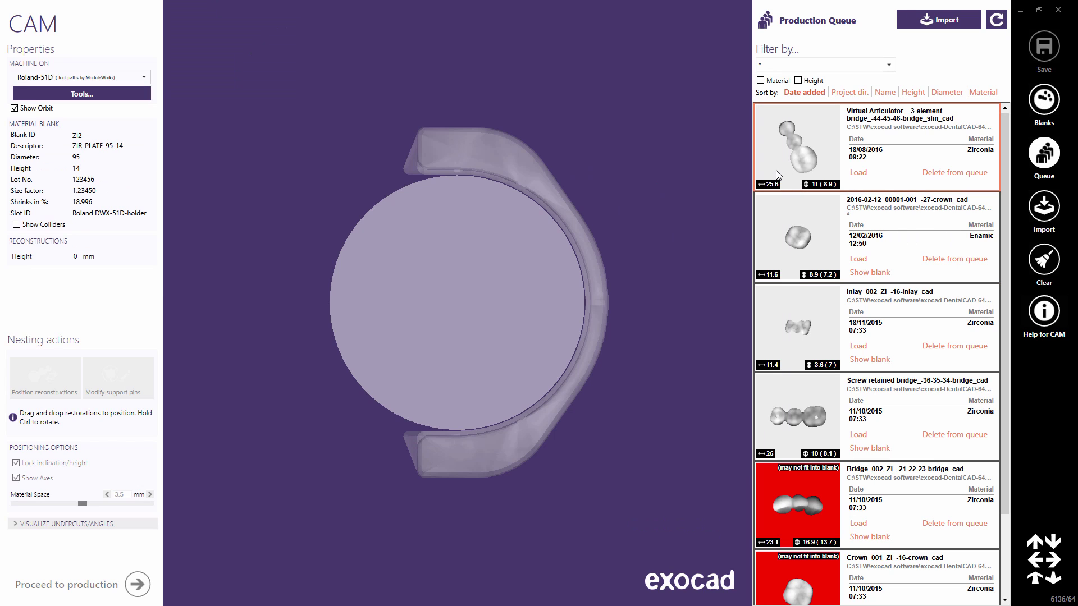
pyautogui.click(761, 81)
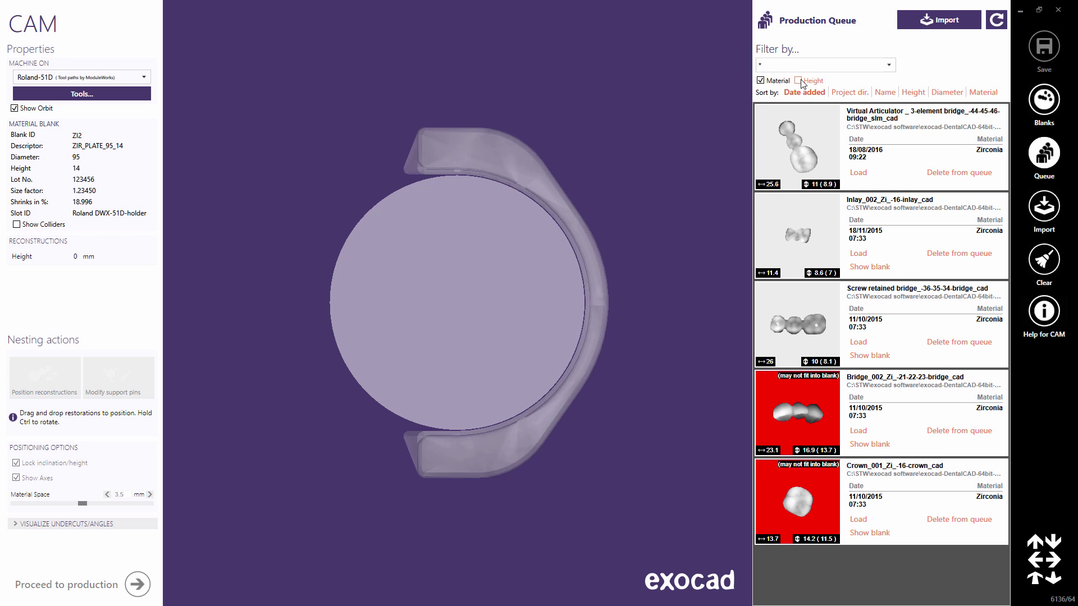
pyautogui.click(799, 81)
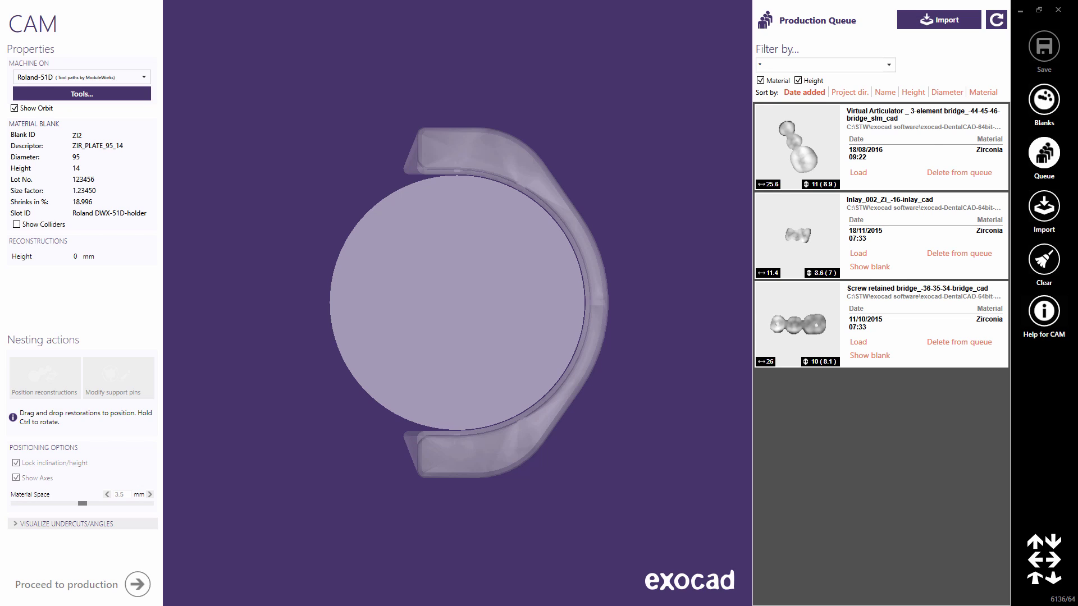
# Select the 3-element bridge, the inlay and the screw retained bridge for nesting.
pyautogui.click(828, 145)
pyautogui.click(827, 225)
pyautogui.click(823, 294)
# Place both bridges and the inlay on the blank, packed closely along its left side.
pyautogui.moveTo(796, 295); pyautogui.dragTo(381, 297)
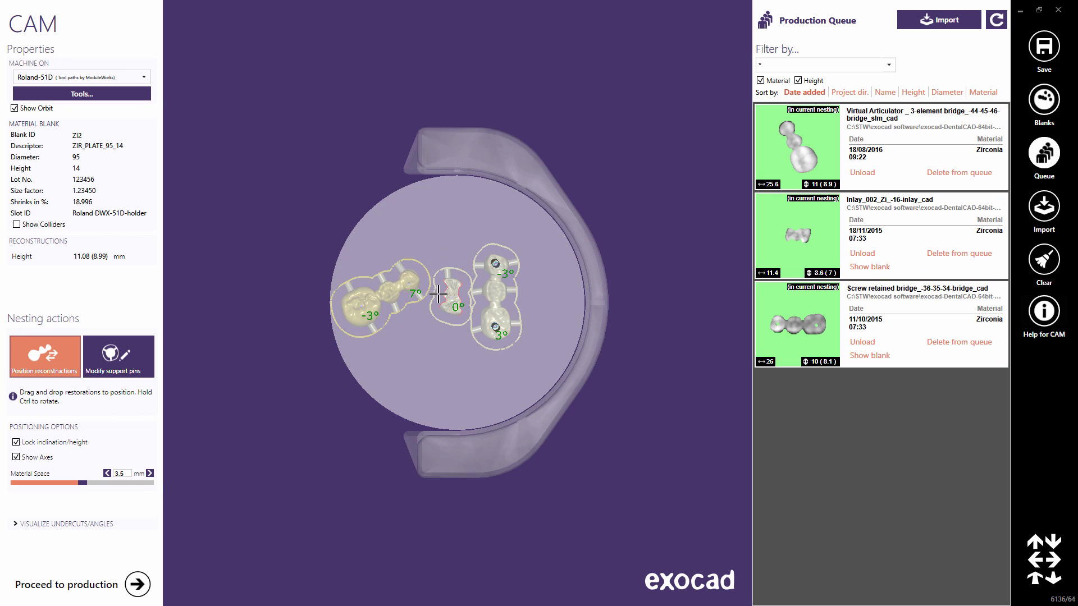
pyautogui.moveTo(395, 288); pyautogui.dragTo(431, 210)
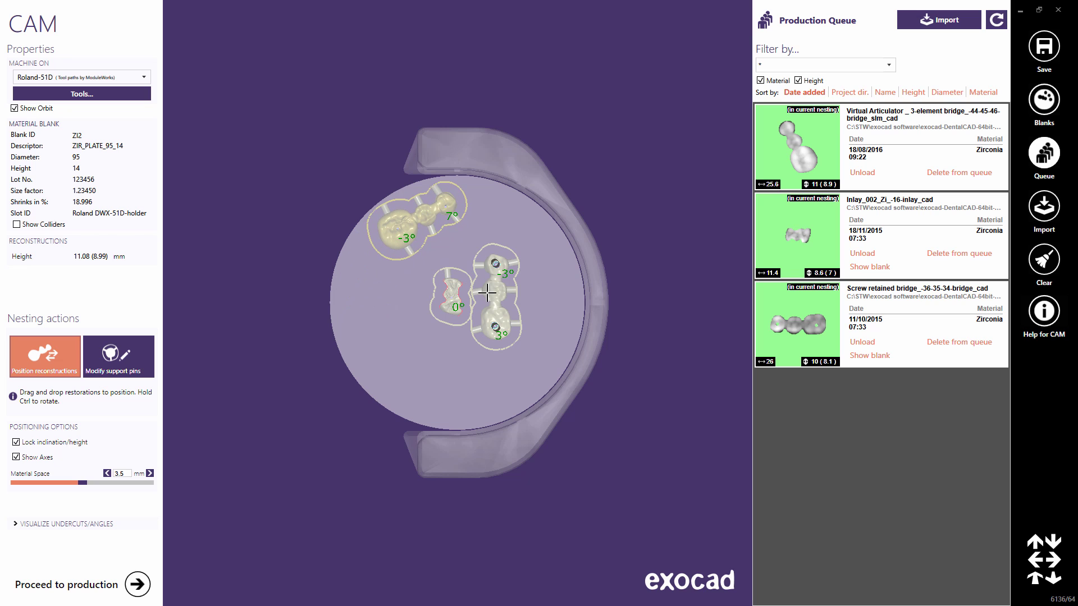
pyautogui.moveTo(488, 289); pyautogui.dragTo(356, 292)
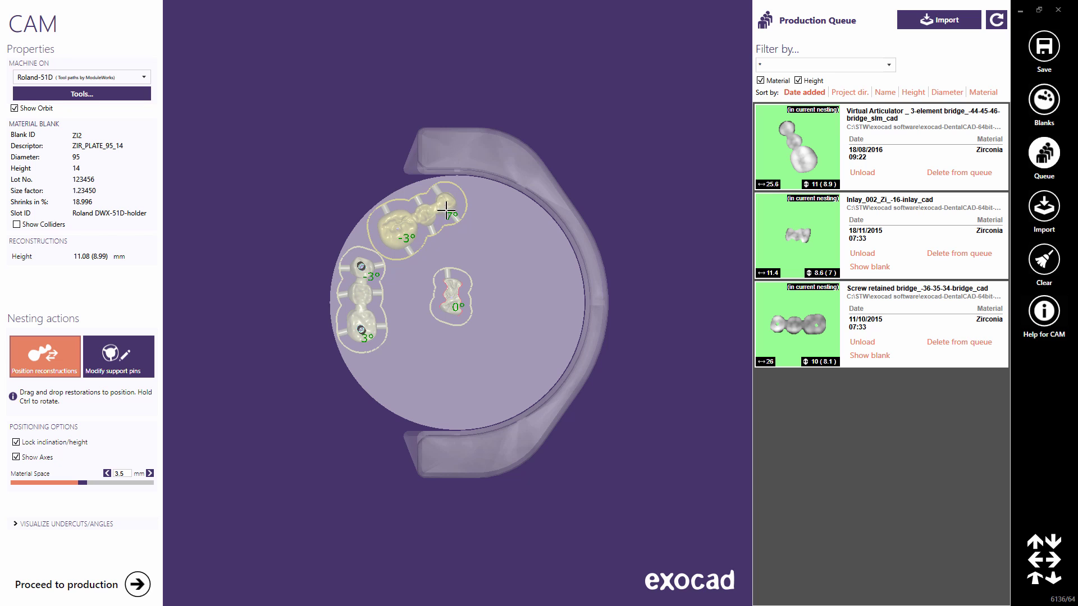
pyautogui.keyDown('ctrl'); pyautogui.moveTo(449, 201); pyautogui.dragTo(320, 254); pyautogui.keyUp('ctrl')
pyautogui.moveTo(428, 211); pyautogui.dragTo(417, 210)
pyautogui.moveTo(445, 293); pyautogui.dragTo(410, 279)
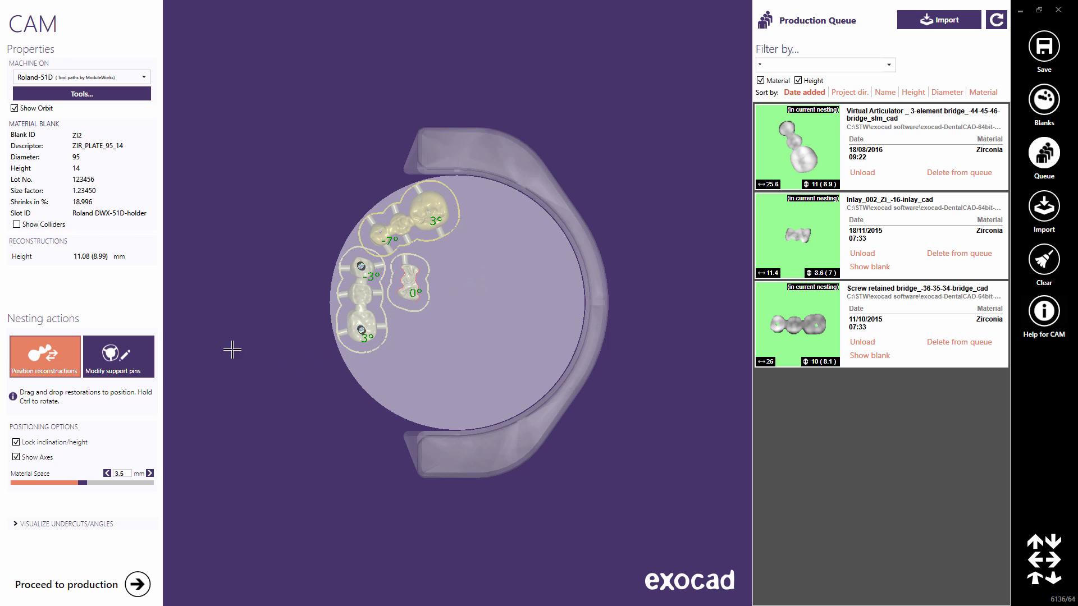
pyautogui.click(133, 362)
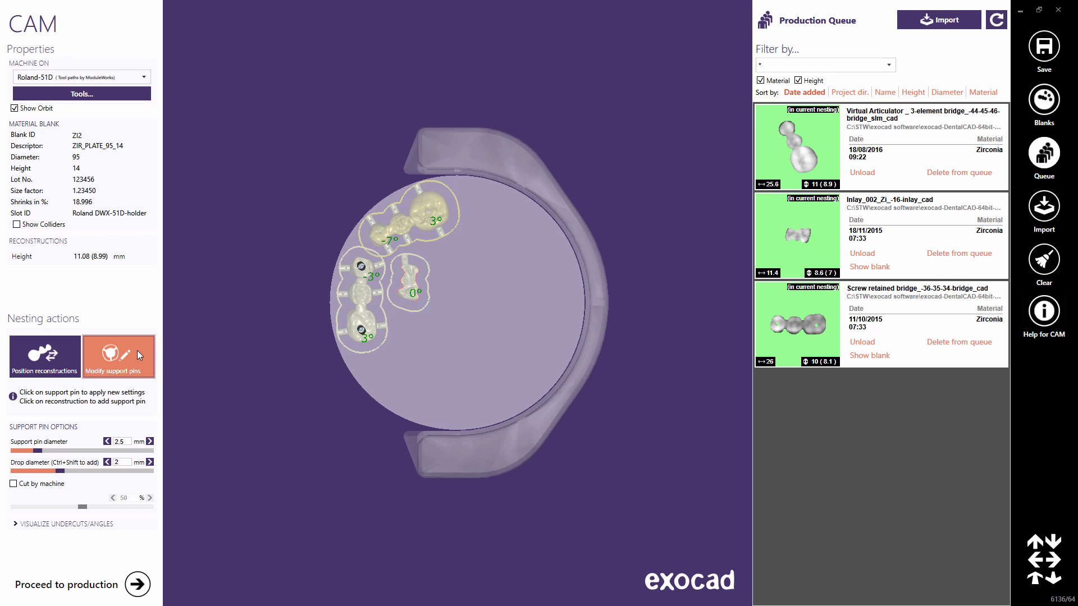
# Enable Cut by machine at 50% and apply it to the inlay's lower support pin.
pyautogui.scroll(5, 396, 310)
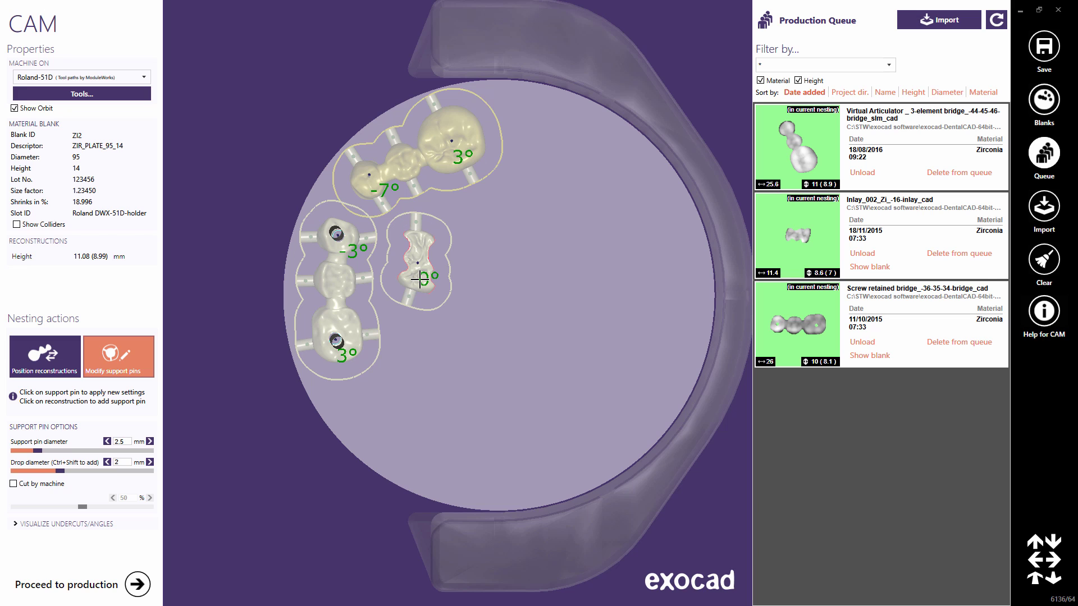
pyautogui.click(14, 484)
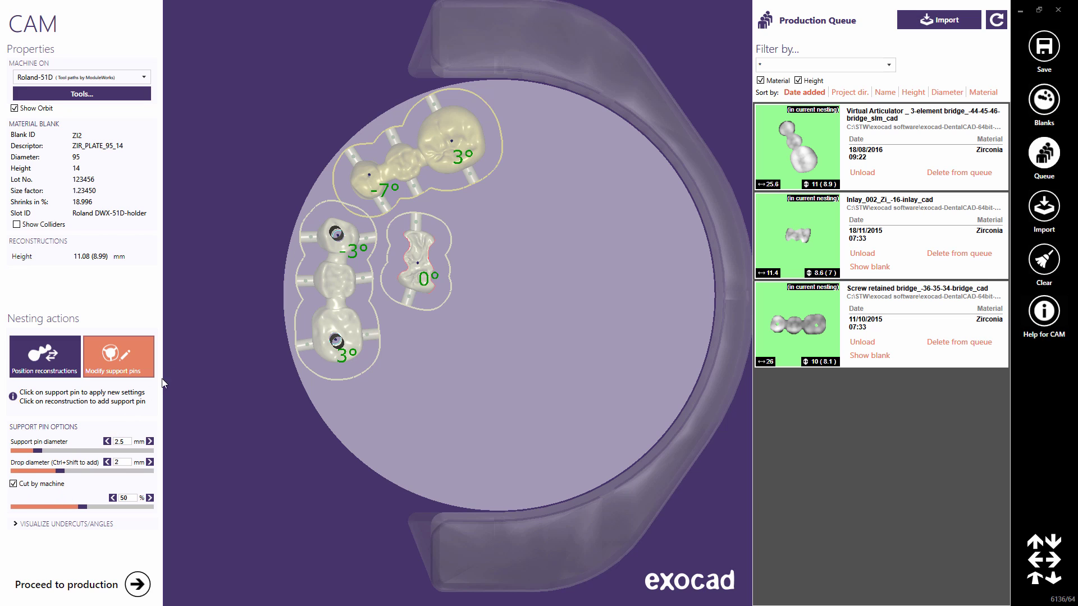
pyautogui.click(407, 300)
# Update all the blank's support pins to Cut by machine and proceed to production.
pyautogui.rightClick(498, 276)
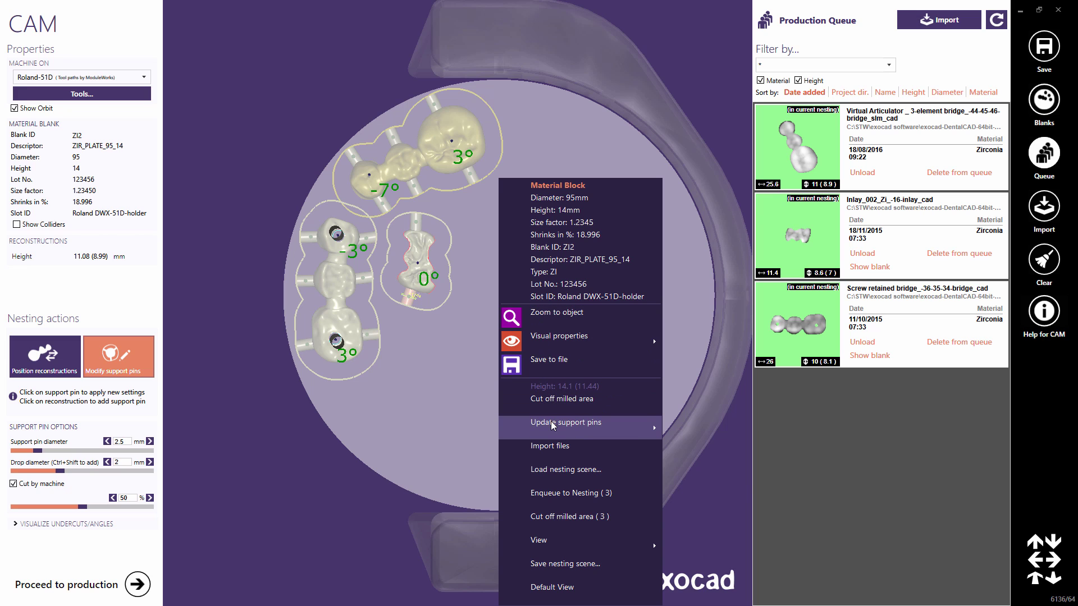
pyautogui.moveTo(553, 425)
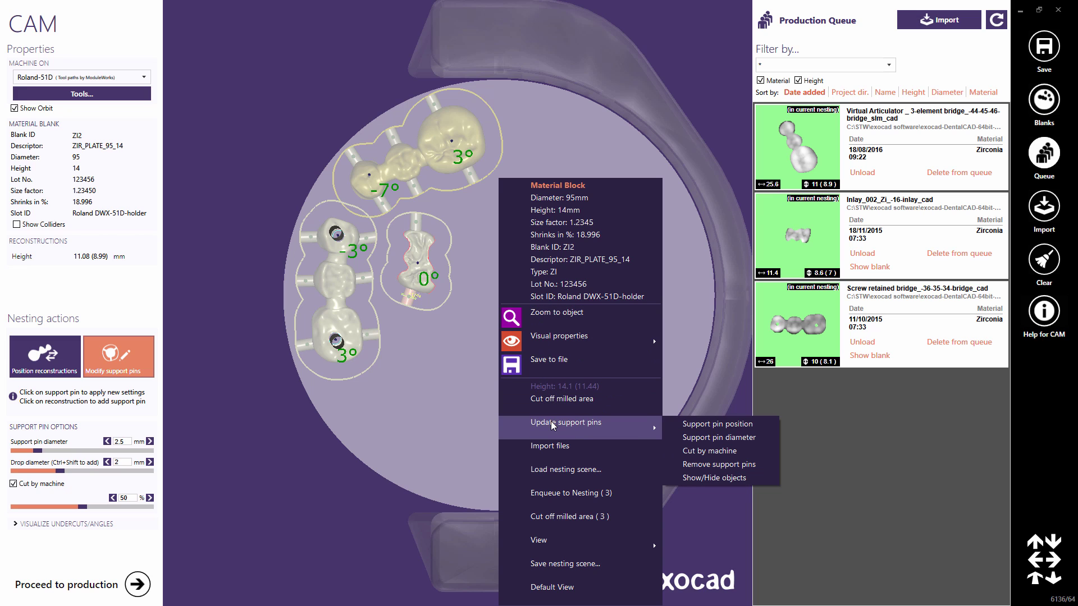
pyautogui.click(693, 452)
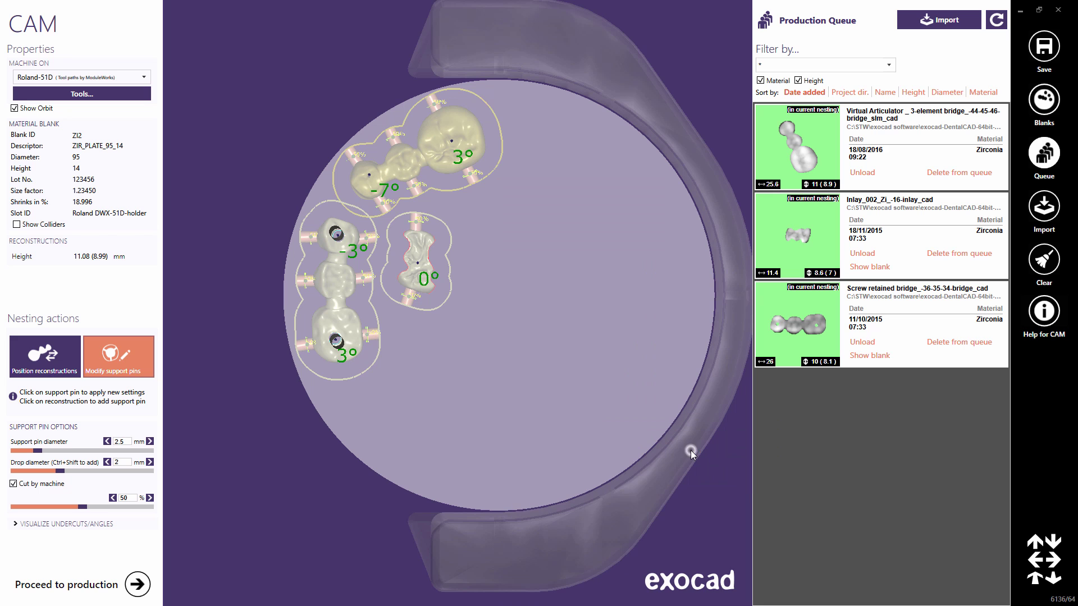
pyautogui.moveTo(493, 269); pyautogui.dragTo(498, 261, button='right')
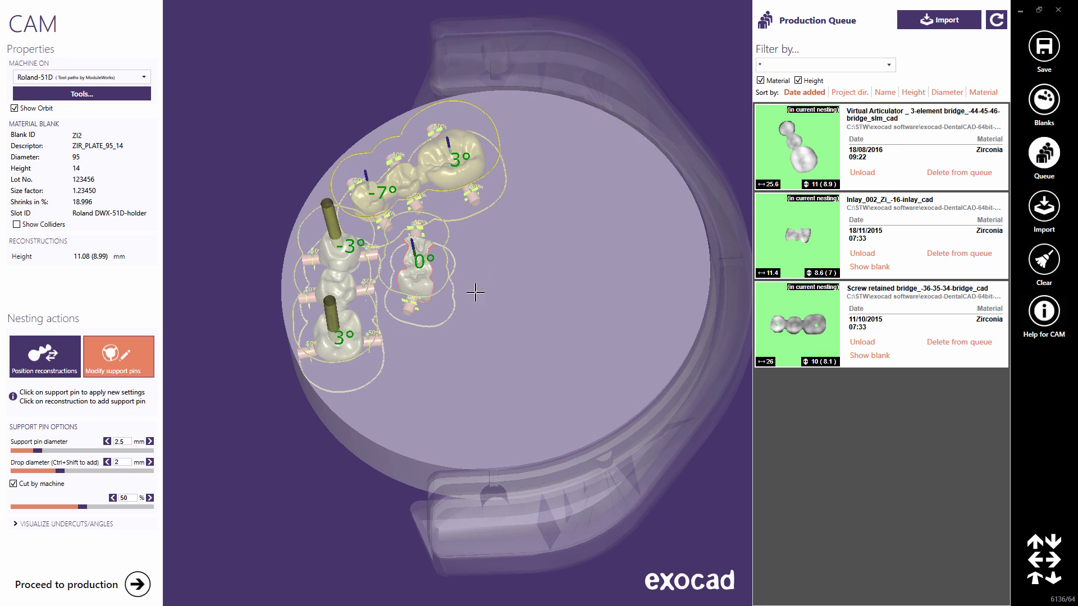
pyautogui.click(136, 586)
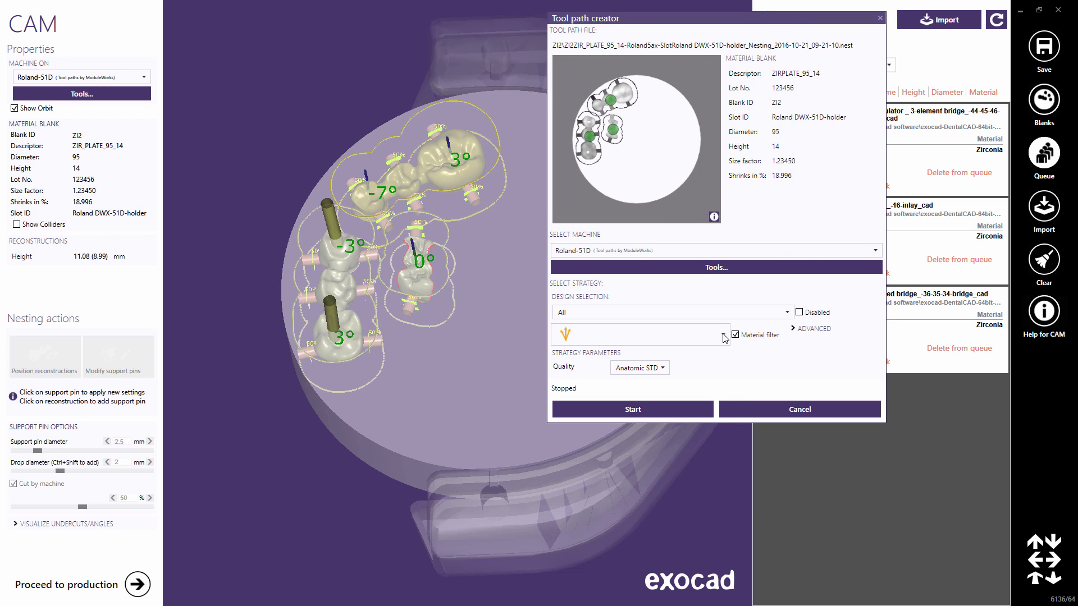
# Keep the default milling strategy and calculate the tool paths for the ZI2 nest.
pyautogui.click(724, 337)
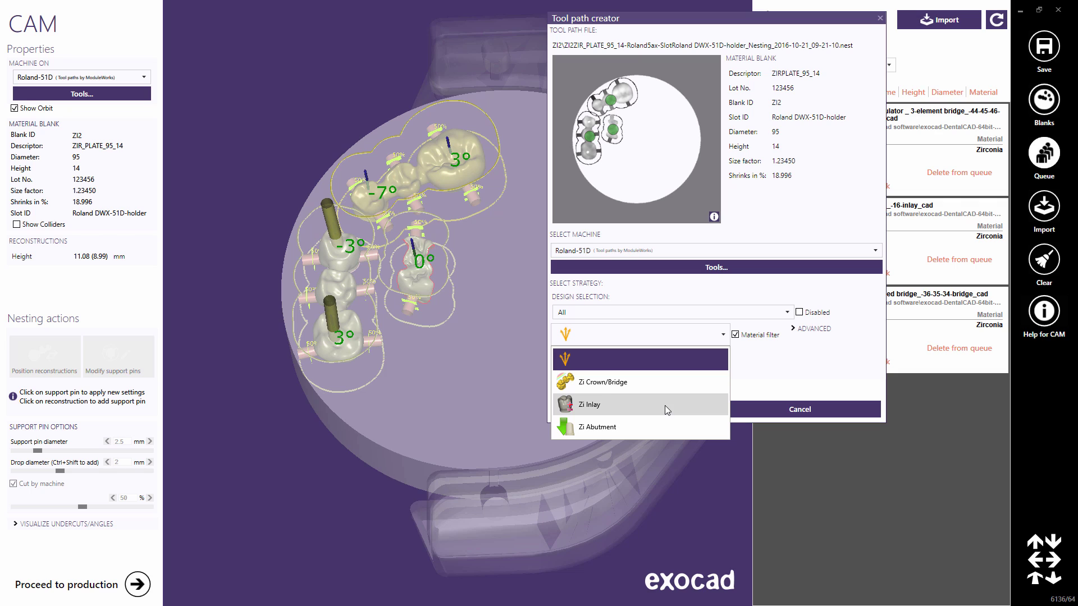
pyautogui.click(746, 375)
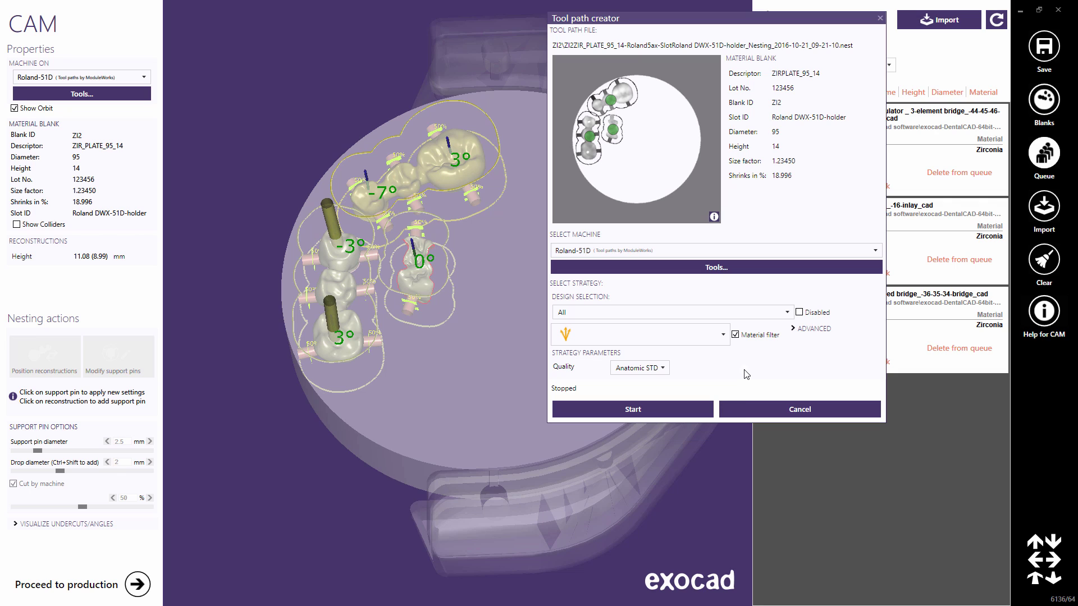
pyautogui.click(632, 409)
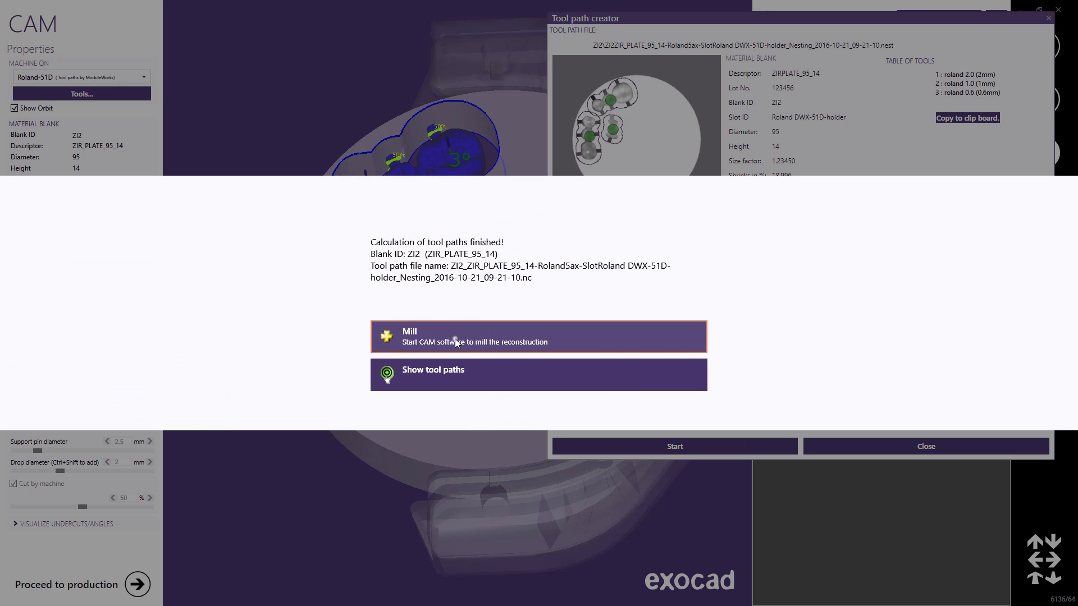
# Send the tool paths to milling, then mark ZI2 milled and remove all designs.
pyautogui.click(456, 341)
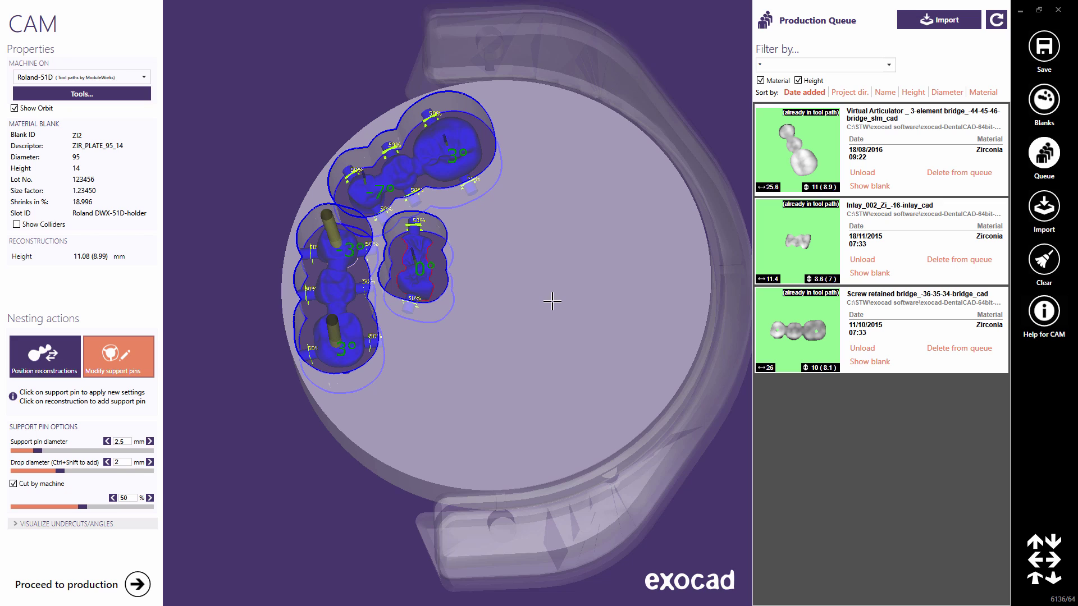
pyautogui.click(1042, 101)
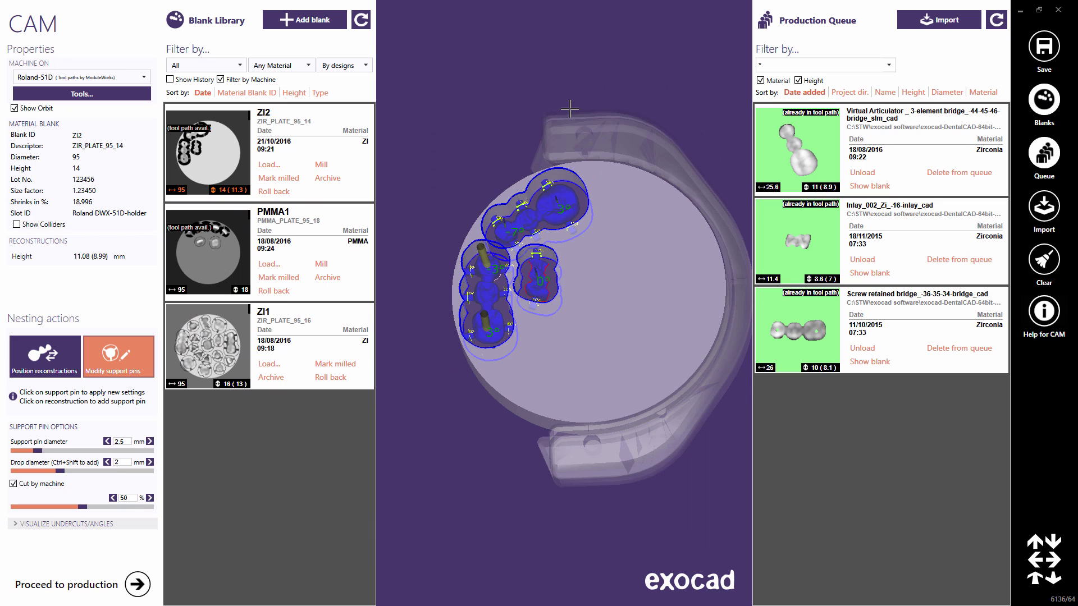
pyautogui.click(290, 178)
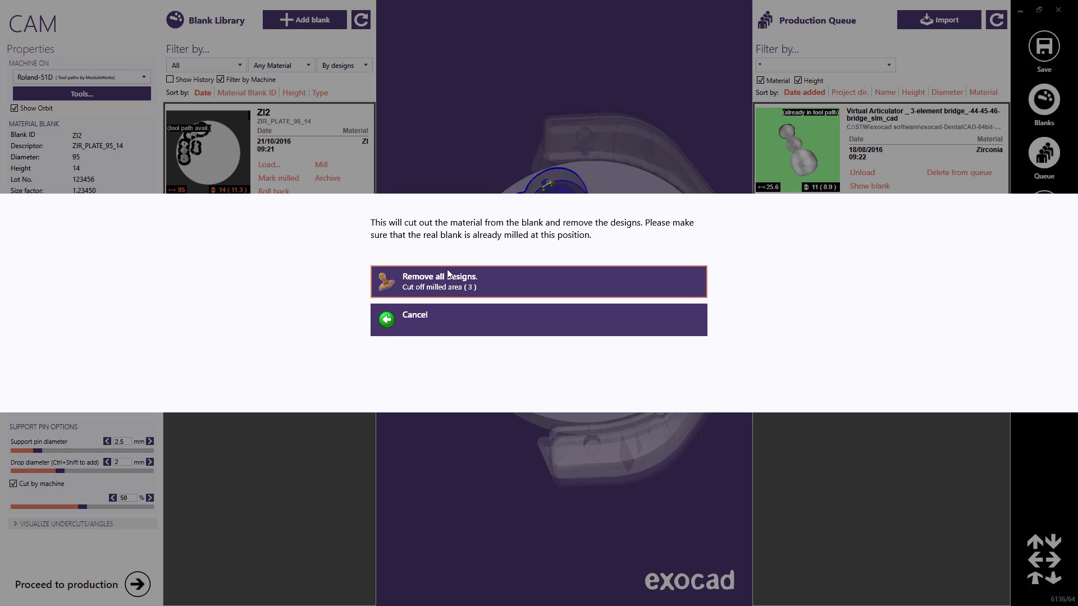
pyautogui.click(467, 284)
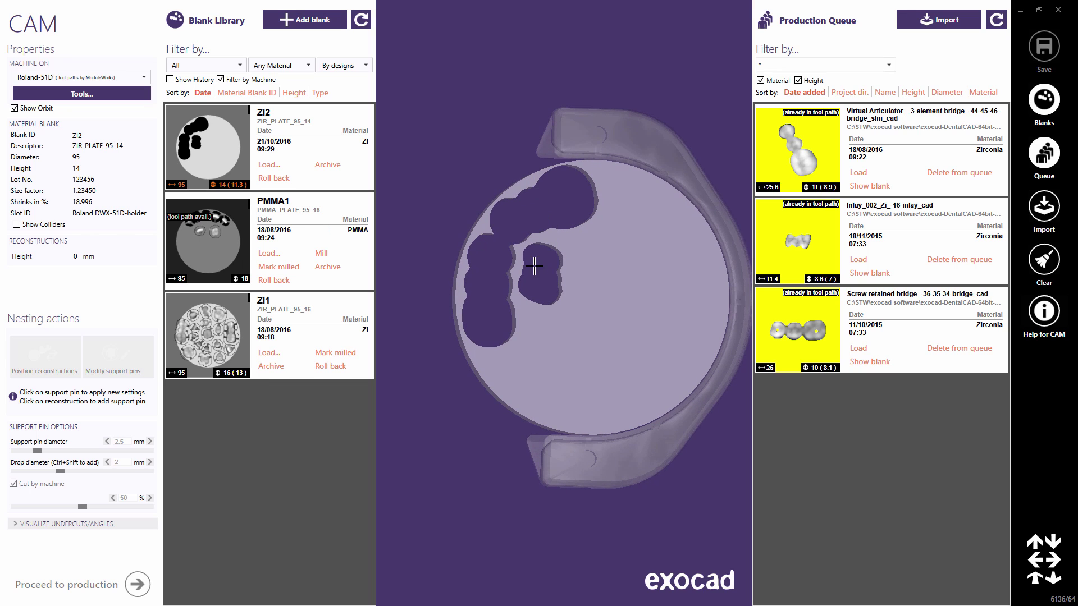
# Clear the Height filter and nest Bridge_002_Zi_-21-22-23 in the blank's lower free area.
pyautogui.click(1044, 100)
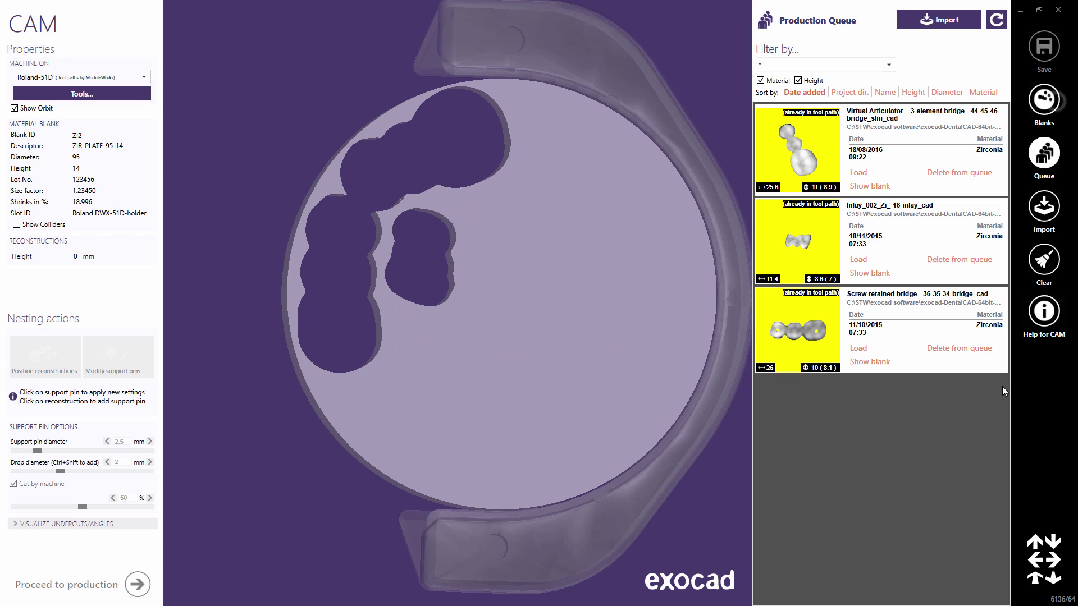
pyautogui.click(1042, 542)
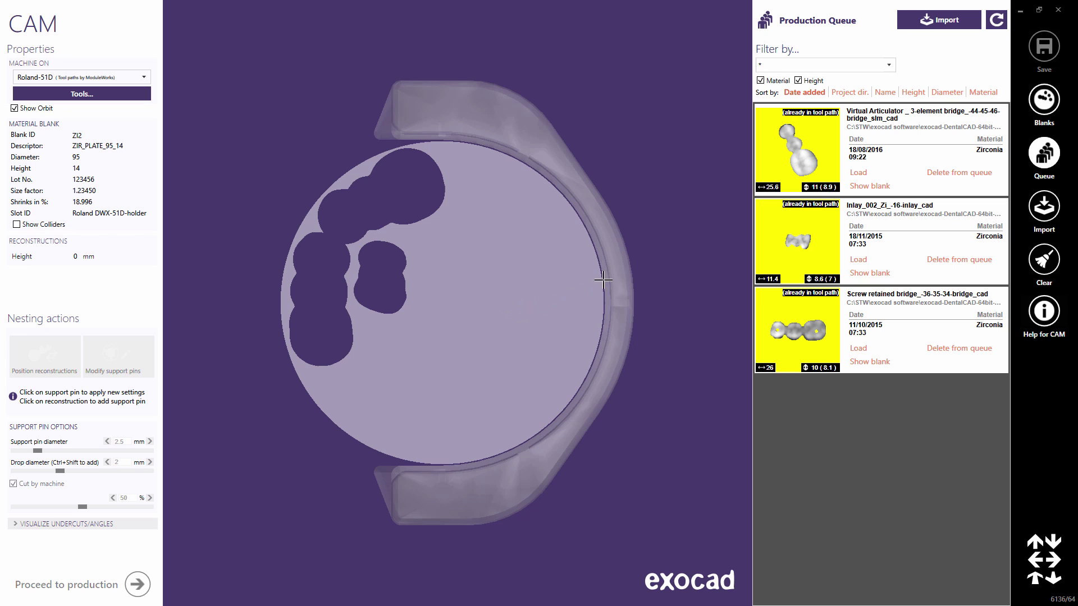
pyautogui.click(797, 81)
pyautogui.click(798, 81)
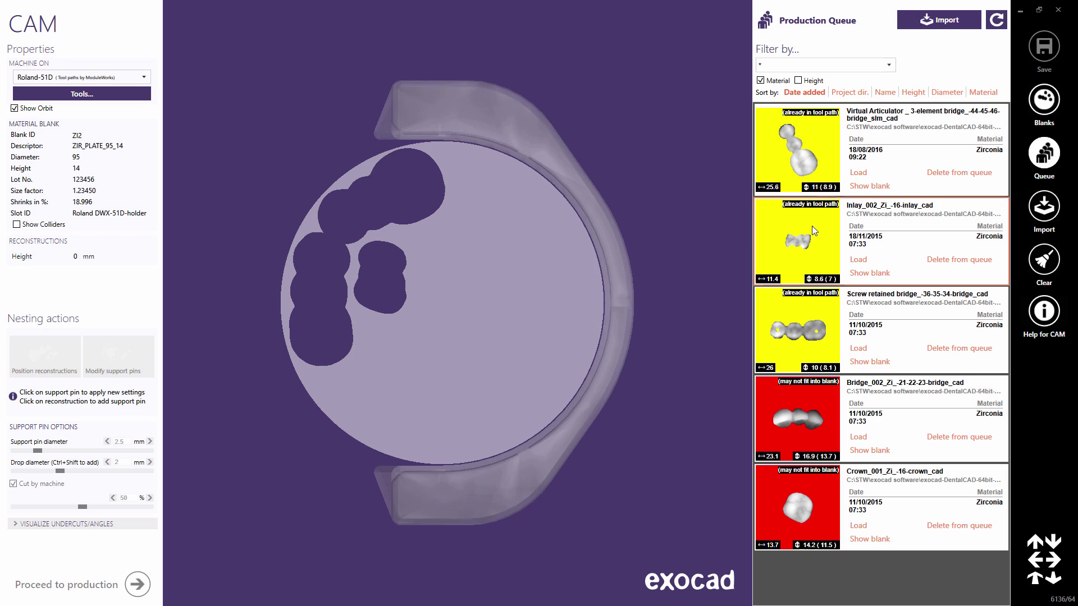
pyautogui.click(796, 415)
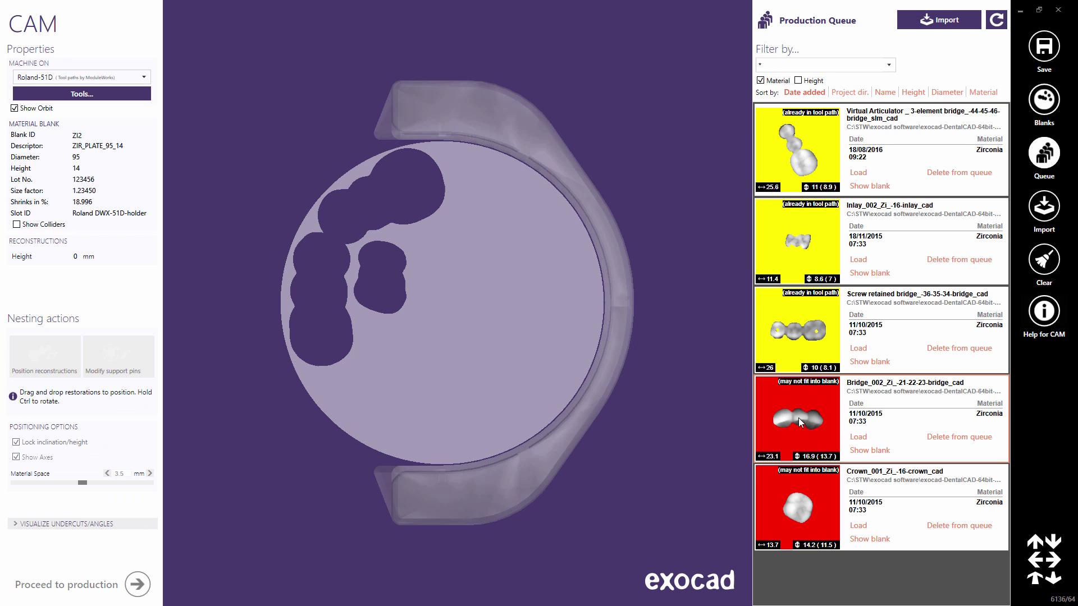
pyautogui.moveTo(799, 416); pyautogui.dragTo(705, 400)
pyautogui.moveTo(457, 382); pyautogui.dragTo(456, 381)
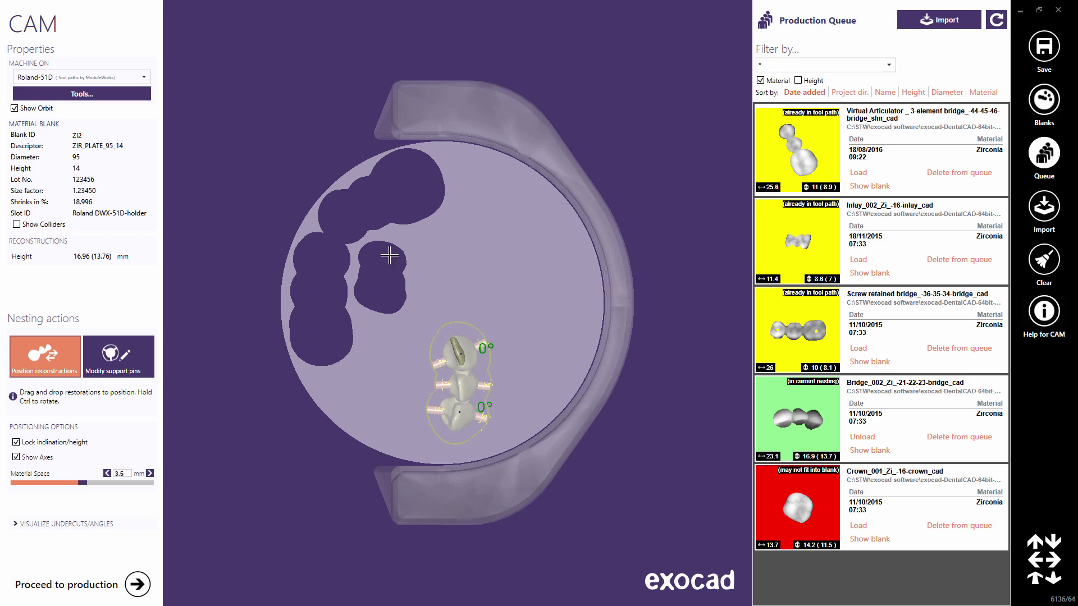
# Tilt the 21-22-23 bridge to -10° in side view, lowering its height to 13.09 mm.
pyautogui.click(15, 108)
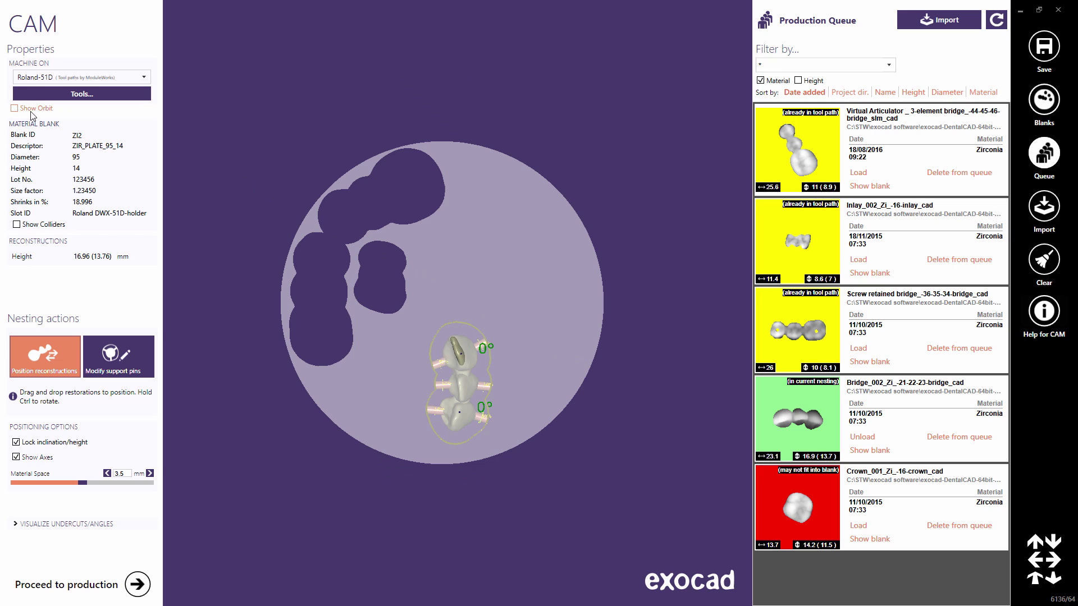
pyautogui.click(1035, 560)
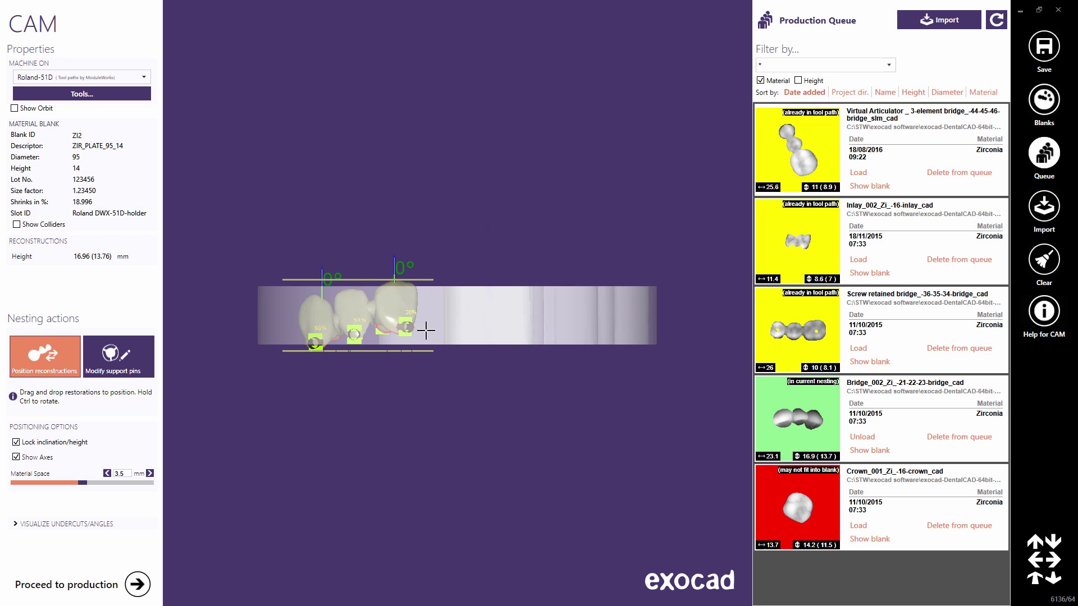
pyautogui.scroll(5, 332, 312)
pyautogui.scroll(2, 332, 312)
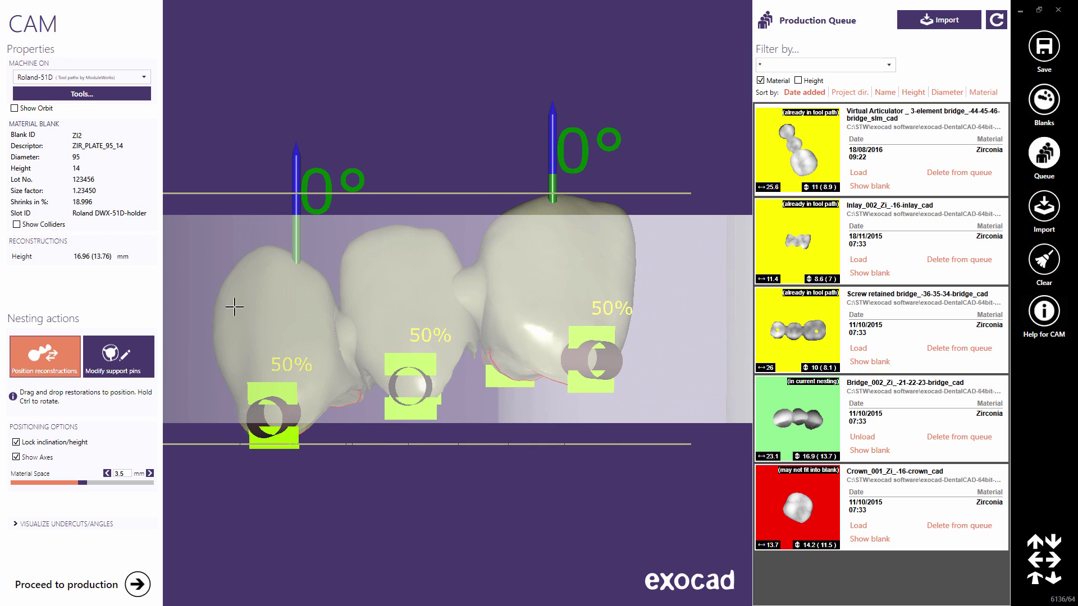
pyautogui.click(17, 443)
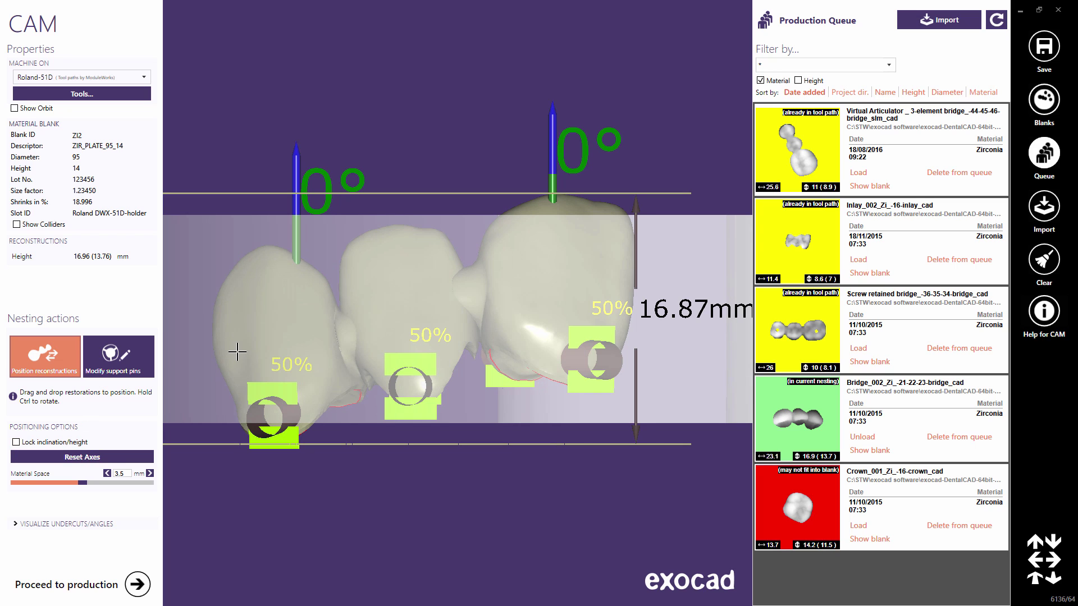
pyautogui.moveTo(235, 349); pyautogui.dragTo(233, 312)
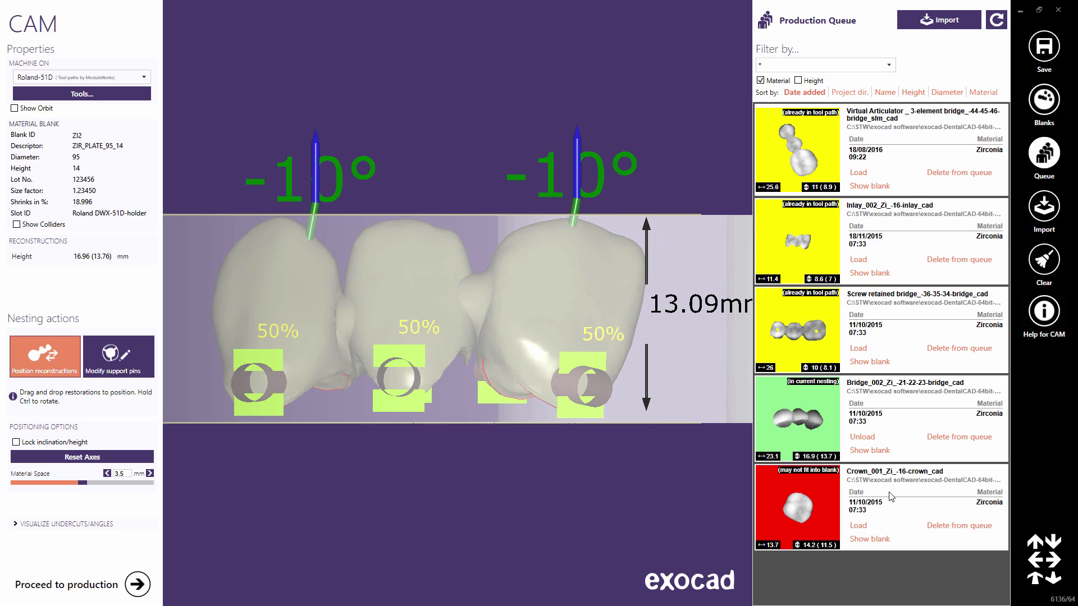
pyautogui.click(1049, 541)
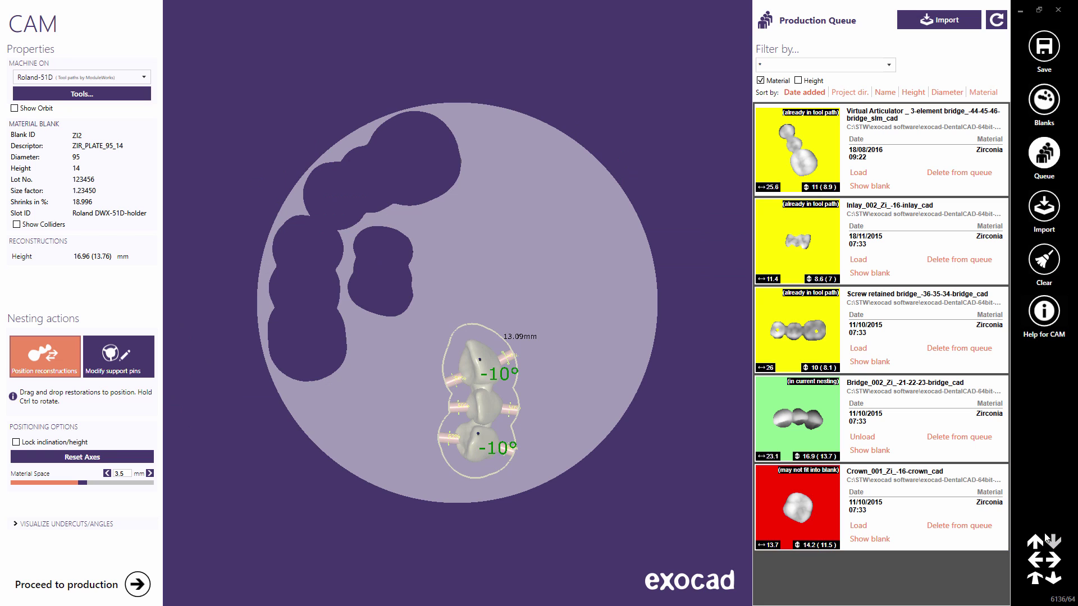
# Nest crown Crown_001_Zi_-16 beside the diagonally rotated bridge, locking inclination and height (13.32 mm).
pyautogui.moveTo(479, 402); pyautogui.dragTo(506, 207)
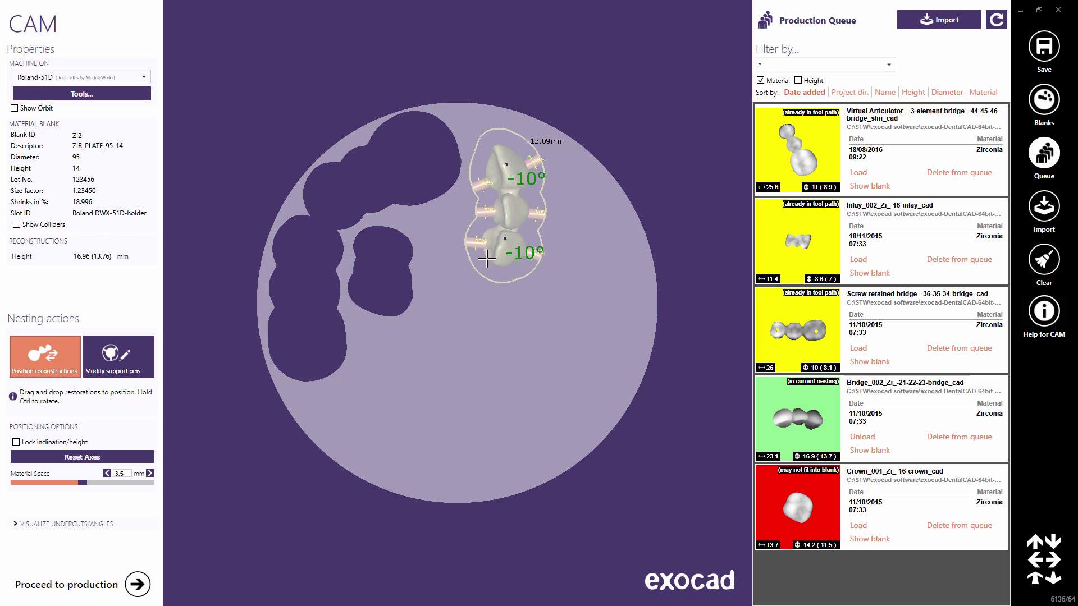
pyautogui.moveTo(793, 507); pyautogui.dragTo(587, 449)
pyautogui.moveTo(483, 437); pyautogui.dragTo(483, 437)
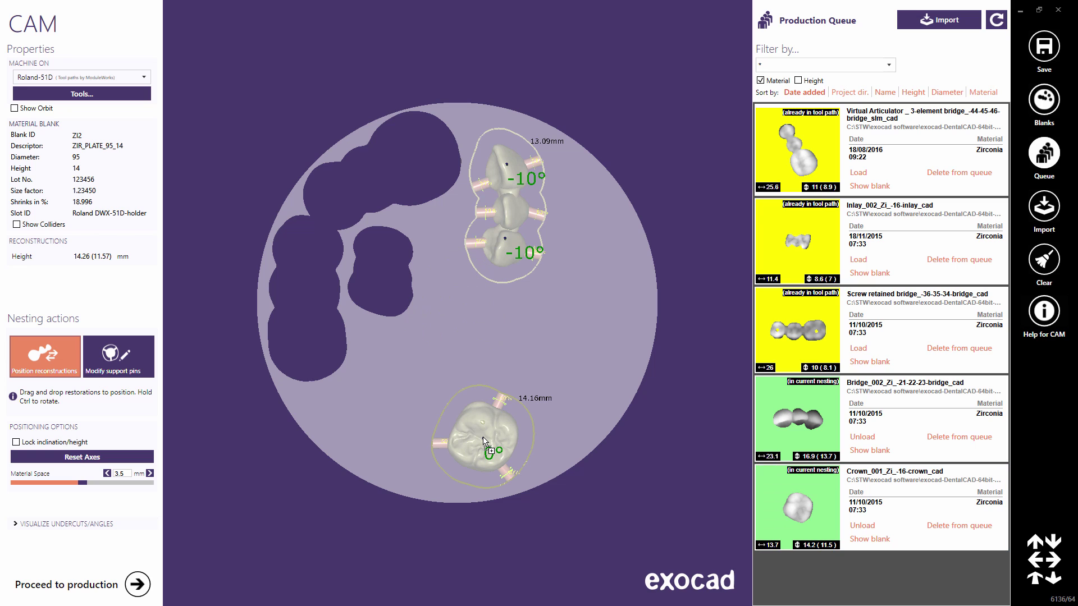
pyautogui.click(16, 443)
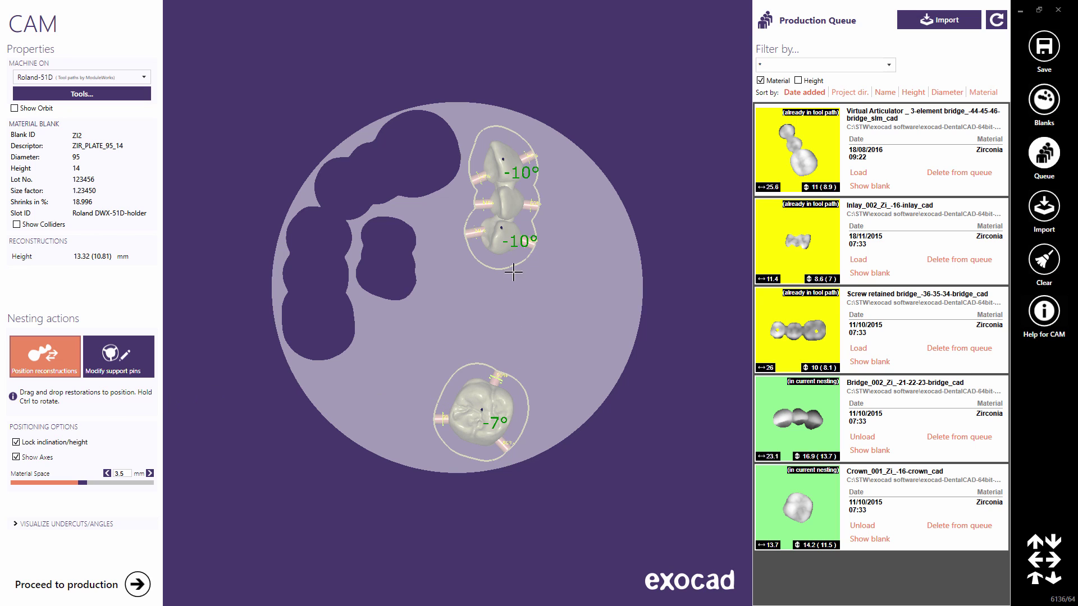
pyautogui.keyDown('ctrl'); pyautogui.moveTo(494, 246); pyautogui.dragTo(523, 165); pyautogui.keyUp('ctrl')
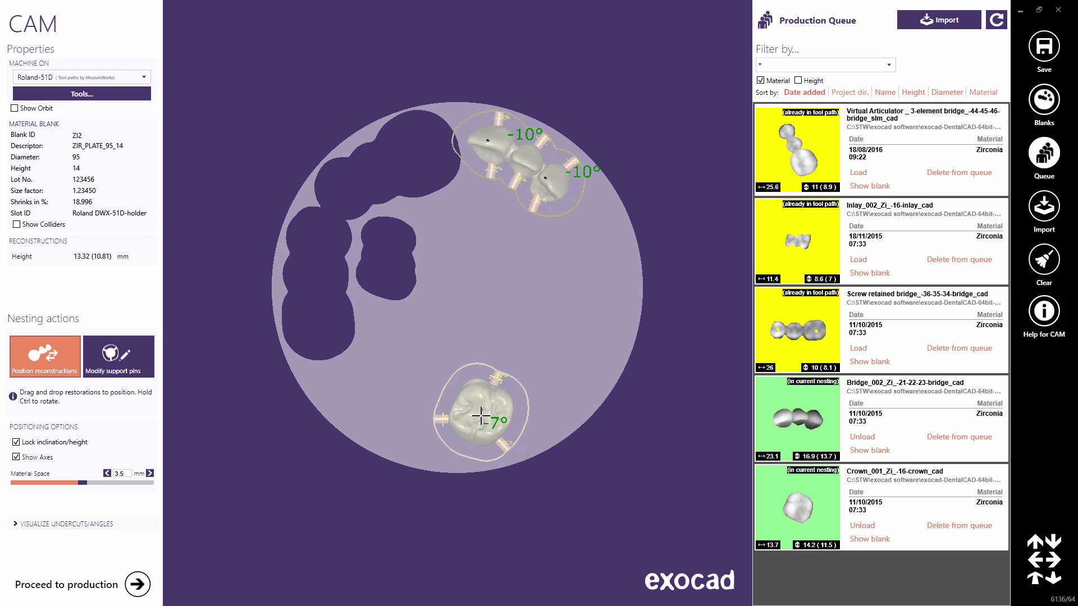
pyautogui.moveTo(477, 408); pyautogui.dragTo(463, 225)
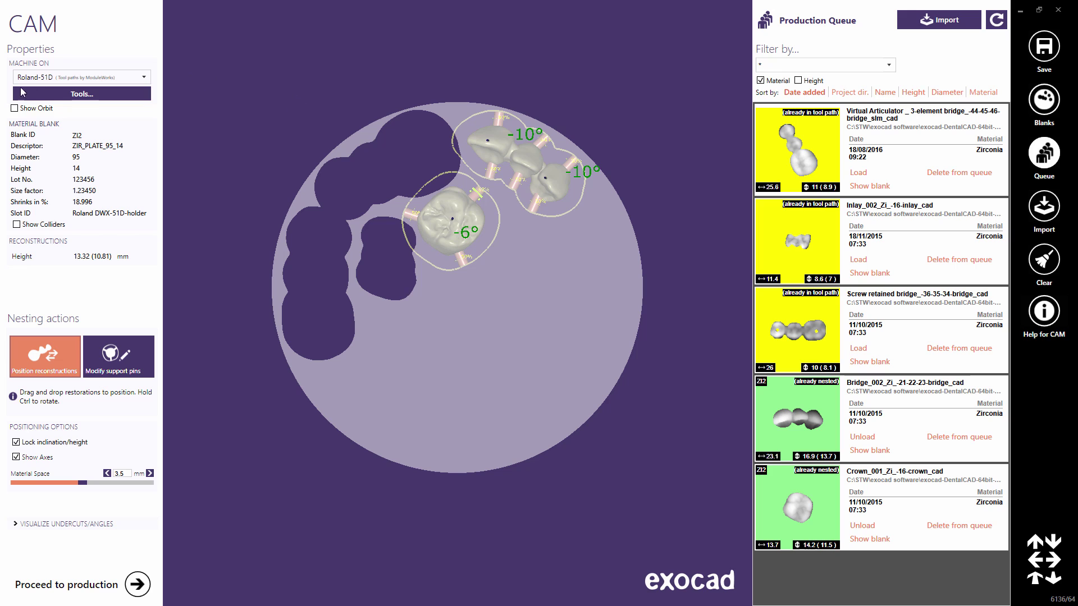
pyautogui.click(15, 108)
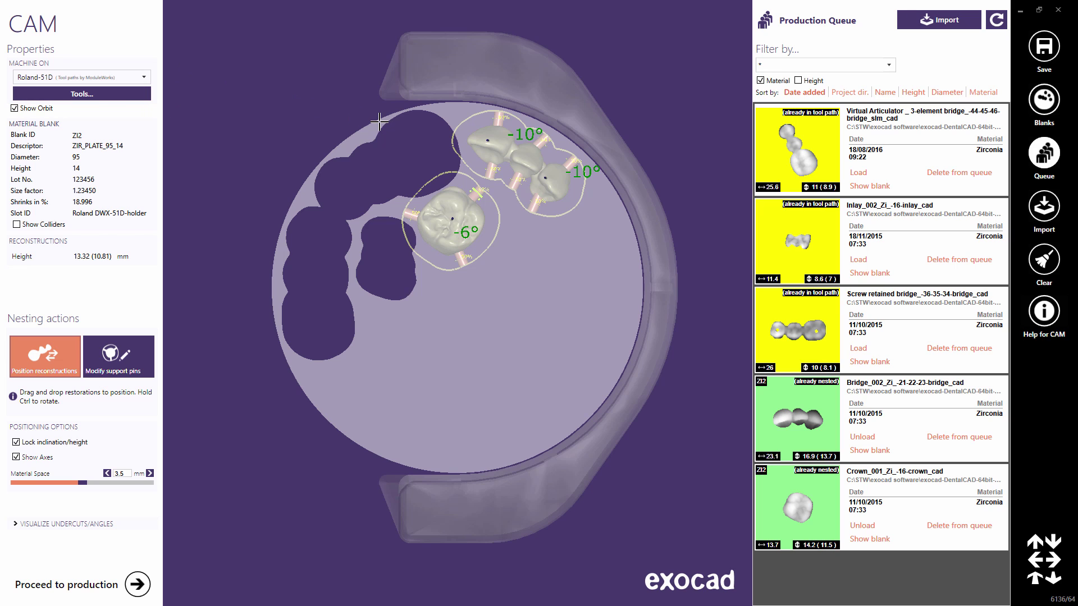
# Start tool path calculation for the ZI2 nest using Zi Crown/Bridge with Anatomic STD quality.
pyautogui.click(138, 585)
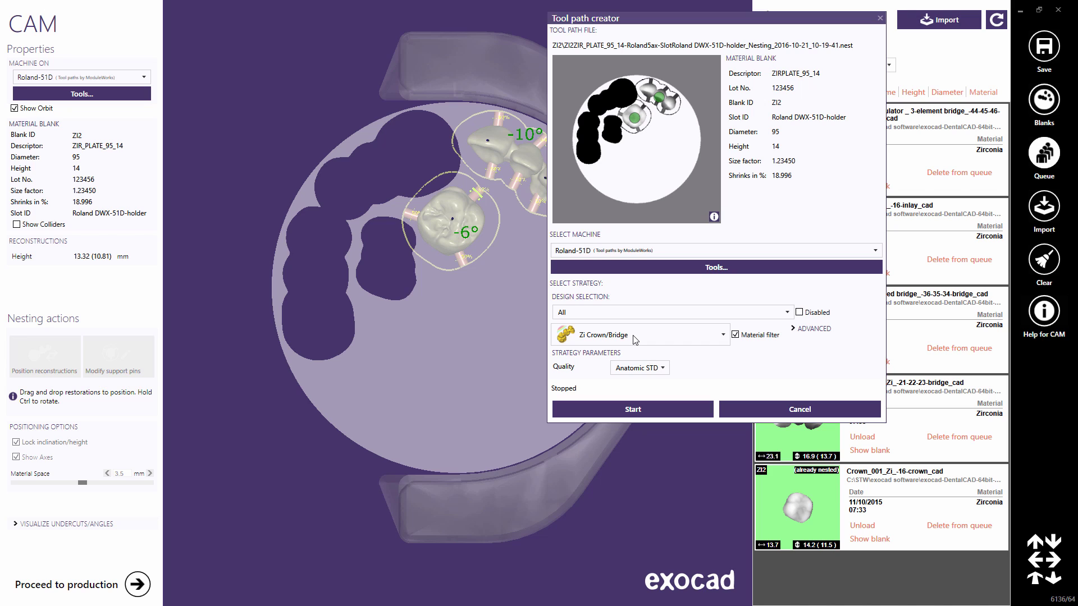
pyautogui.click(633, 409)
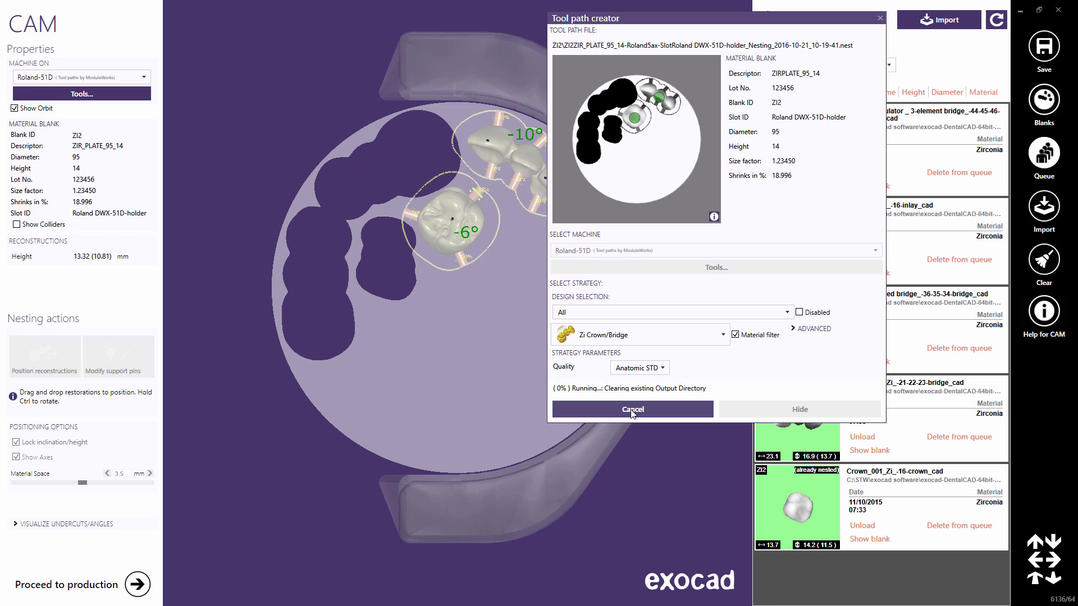